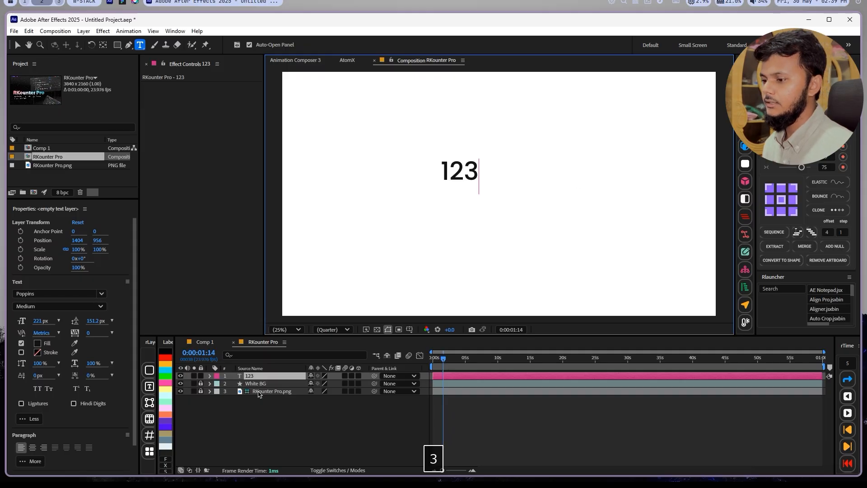
Apply the RKounter Pro - Bangla English Easy Counter preset to the 123 text layer, and delete that layer
{"action": "left_click", "coordinate": [280, 376]}
{"action": "key", "text": "shift+space"}
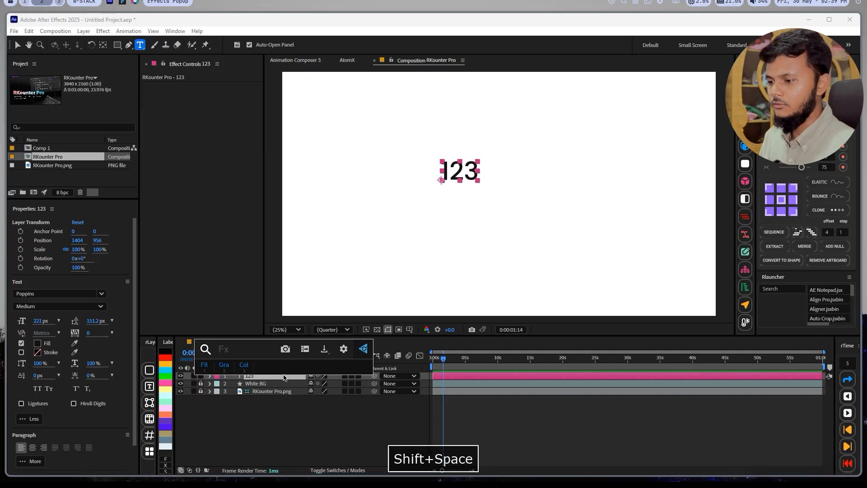
{"action": "type", "text": "rk"}
{"action": "key", "text": "Down"}
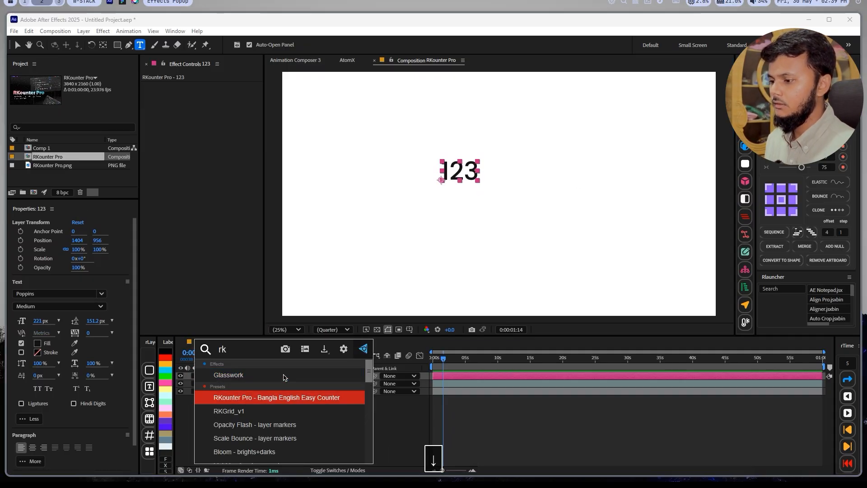
{"action": "key", "text": "Return"}
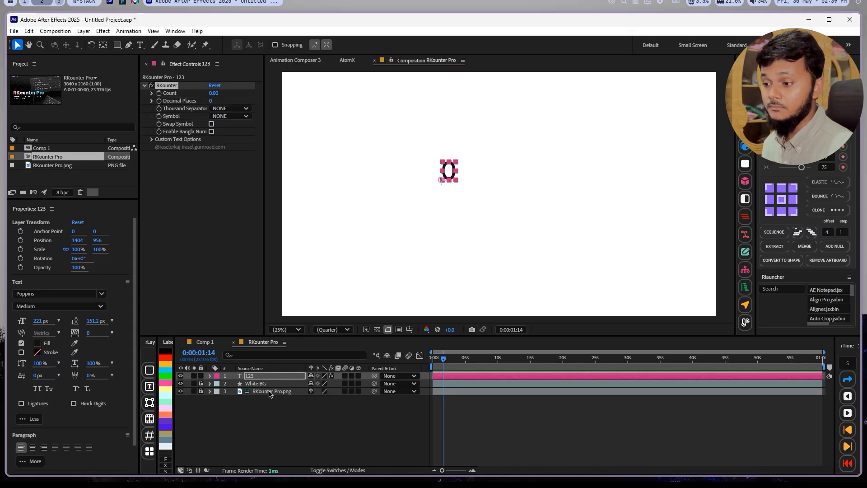
{"action": "key", "text": "Delete"}
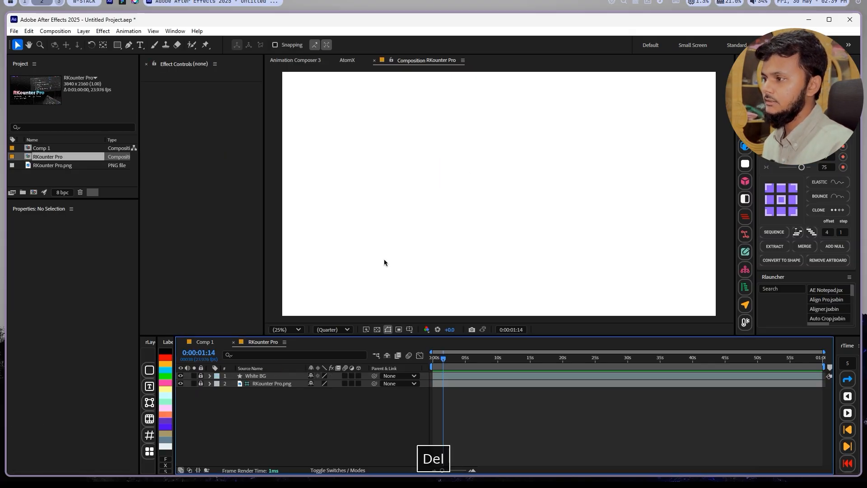
Create a new counter text layer from the RKounter Pro preset without an existing layer and move it to about 2144, 1140
{"action": "key", "text": "ctrl+5"}
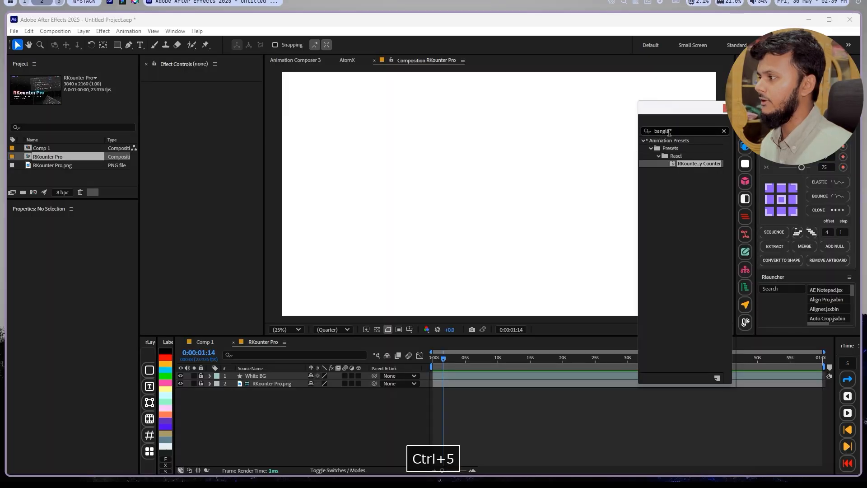
{"action": "left_click_drag", "start_coordinate": [681, 164], "coordinate": [496, 175]}
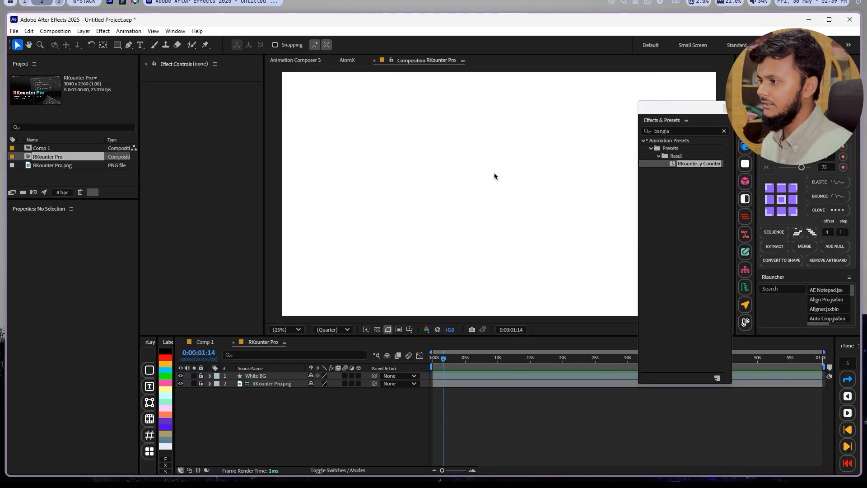
{"action": "key", "text": "ctrl+z"}
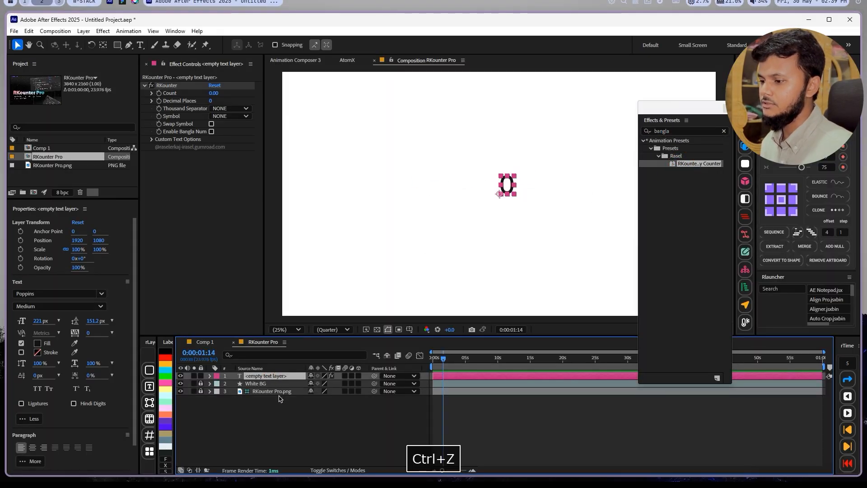
{"action": "double_click", "coordinate": [686, 164]}
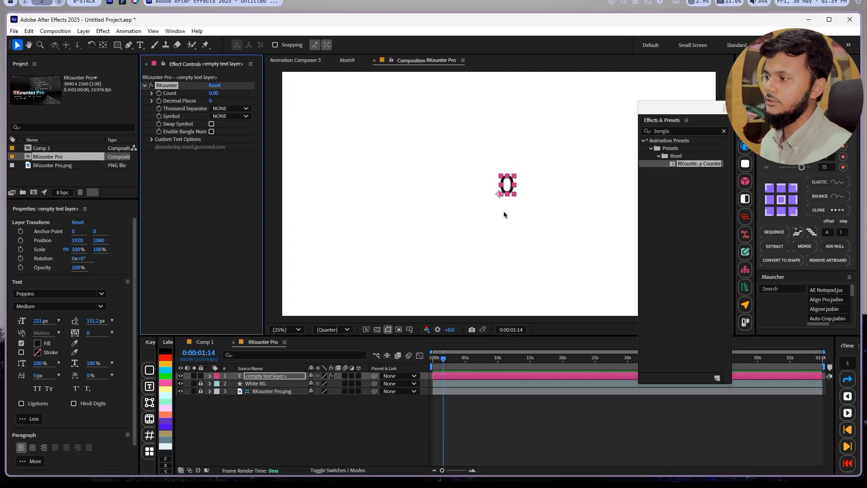
{"action": "left_click_drag", "start_coordinate": [505, 186], "coordinate": [513, 206]}
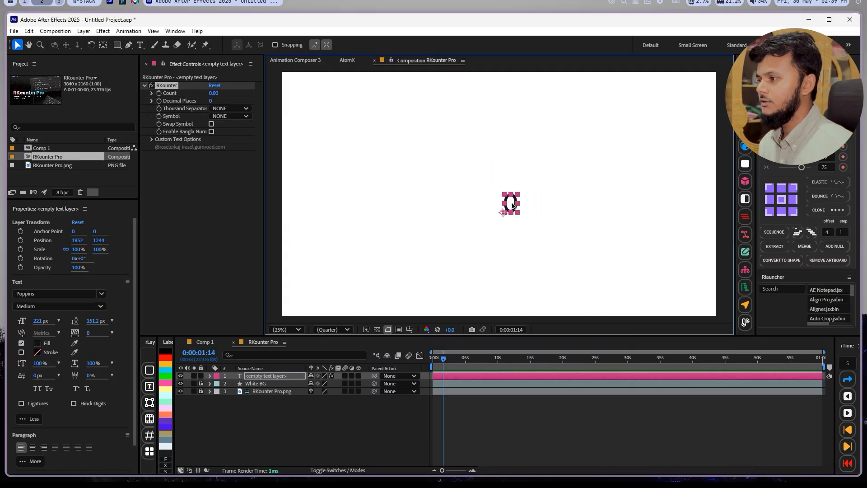
{"action": "left_click_drag", "start_coordinate": [511, 213], "coordinate": [533, 201]}
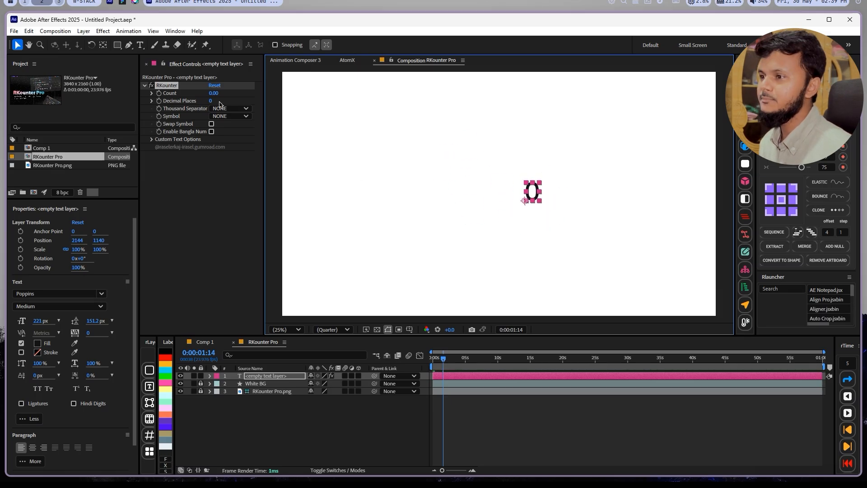
Set the counter's Count to 2146, keyframe it at 0:00:01:14, and reposition the layer to about 1696, 1096
{"action": "left_click_drag", "start_coordinate": [213, 97], "coordinate": [643, 53]}
{"action": "left_click_drag", "start_coordinate": [219, 94], "coordinate": [682, 66]}
{"action": "left_click_drag", "start_coordinate": [534, 191], "coordinate": [477, 184]}
{"action": "left_click", "coordinate": [160, 93]}
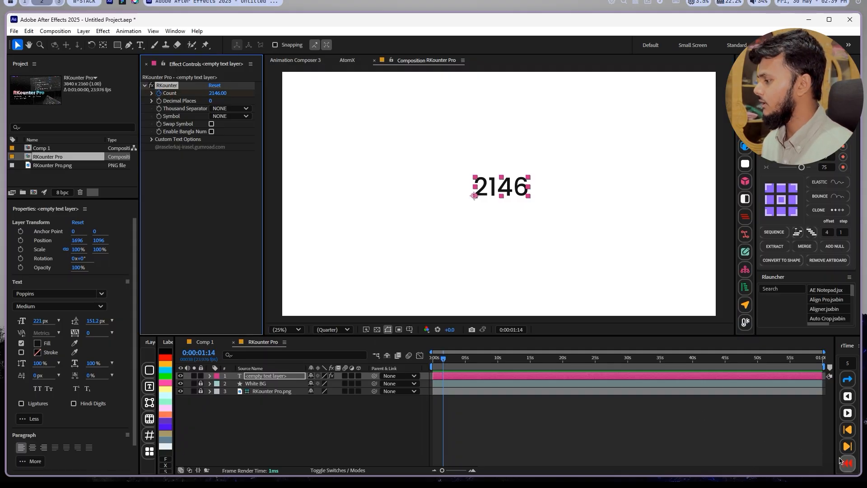
Add a second Count keyframe with the value 0 at 0:00:02:14, one second after the first
{"action": "left_click_drag", "start_coordinate": [827, 334], "coordinate": [827, 309]}
{"action": "left_click", "coordinate": [847, 458]}
{"action": "scroll", "coordinate": [443, 348], "scroll_direction": "up", "scroll_amount": 4}
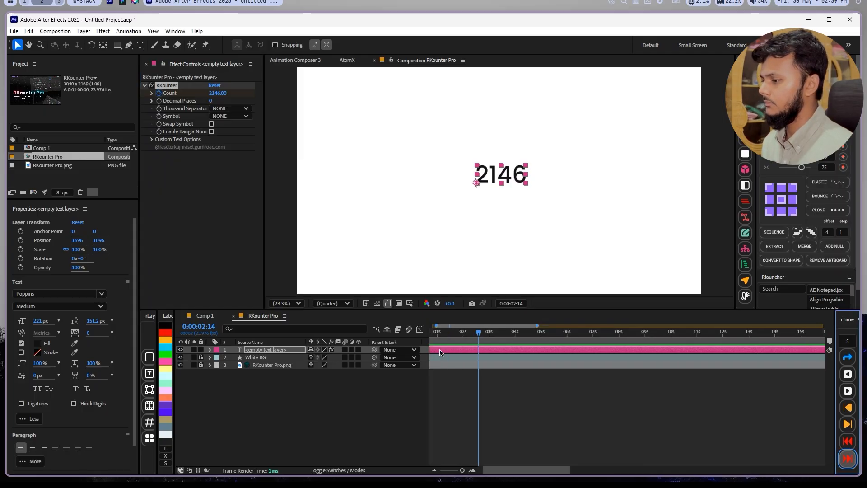
{"action": "left_click", "coordinate": [482, 376]}
{"action": "key", "text": "u"}
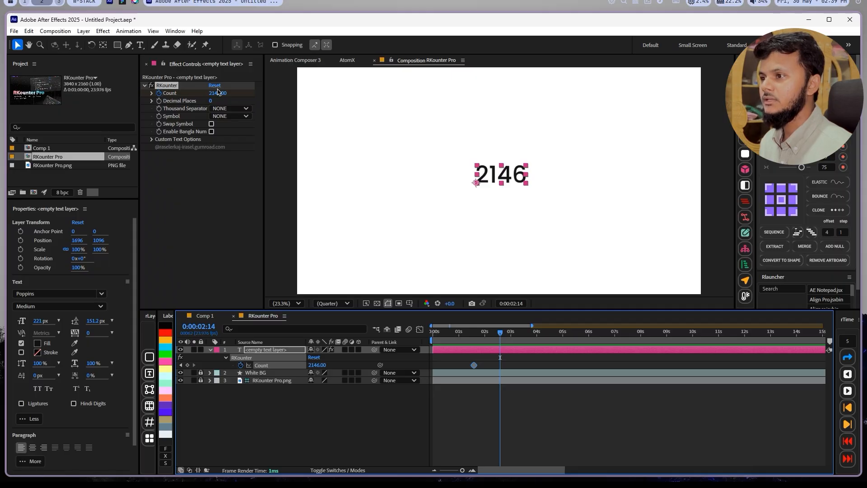
{"action": "left_click", "coordinate": [217, 93]}
{"action": "type", "text": "0"}
{"action": "key", "text": "Return"}
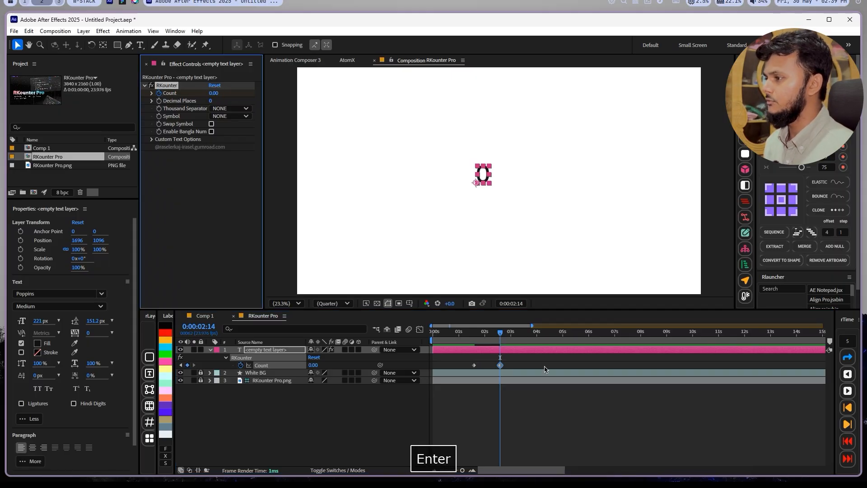
Reverse the order of the two Count keyframes so the number counts up, and preview the animation
{"action": "left_click_drag", "start_coordinate": [477, 333], "coordinate": [500, 334]}
{"action": "left_click_drag", "start_coordinate": [457, 358], "coordinate": [533, 369]}
{"action": "left_click_drag", "start_coordinate": [485, 329], "coordinate": [473, 331]}
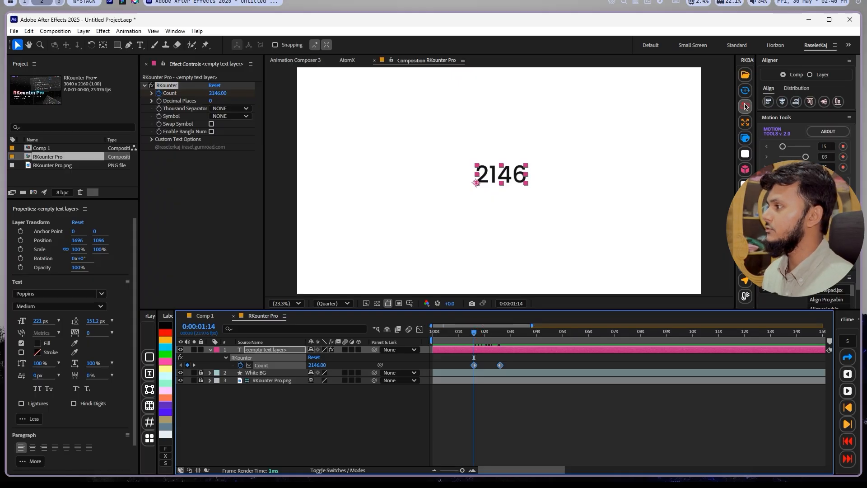
{"action": "left_click", "coordinate": [745, 107]}
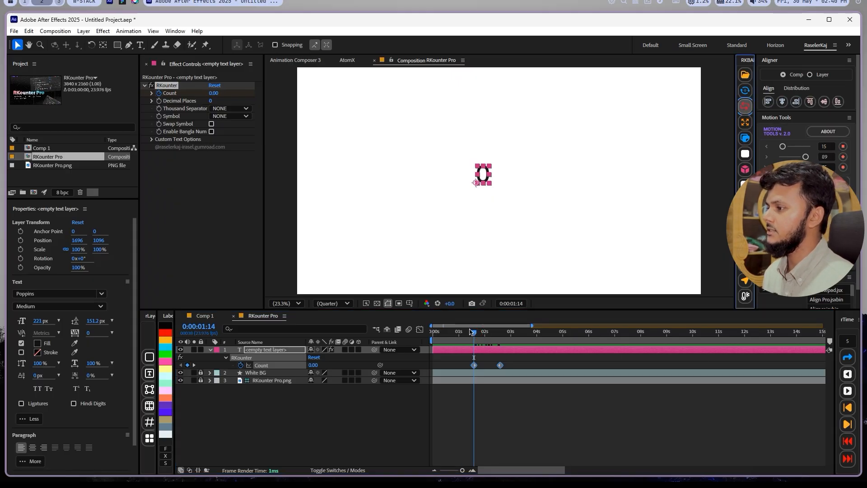
{"action": "key", "text": "space"}
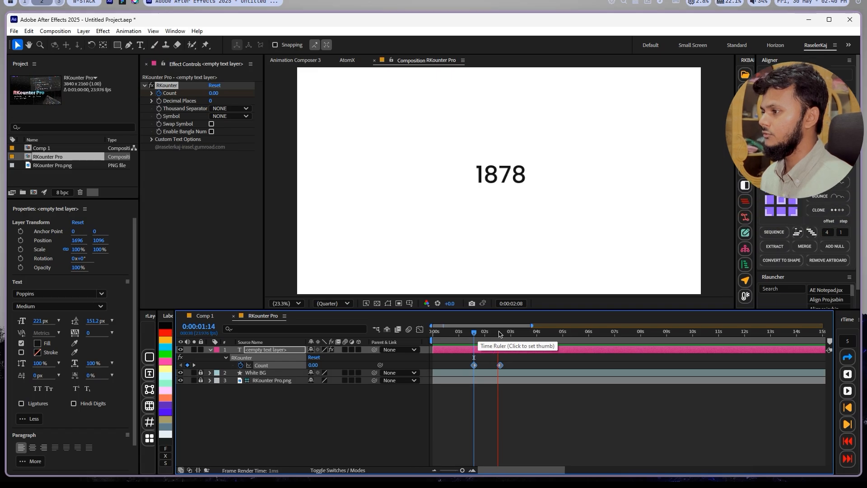
{"action": "key", "text": "space"}
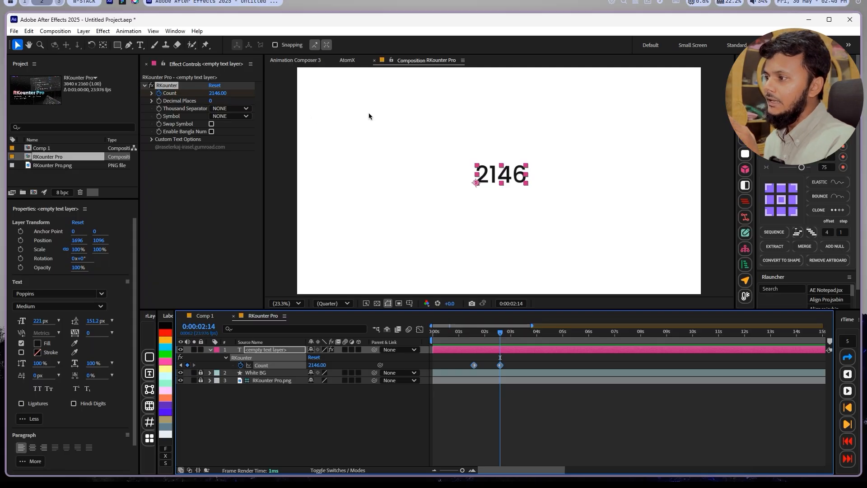
Try each Thousand Separator option on the counter, including comma, hyphen and (space), and set it back to NONE
{"action": "left_click", "coordinate": [230, 108]}
{"action": "left_click", "coordinate": [232, 130]}
{"action": "mouse_move", "coordinate": [501, 188]}
{"action": "left_mouse_down"}
{"action": "mouse_move", "coordinate": [535, 199]}
{"action": "mouse_move", "coordinate": [500, 195]}
{"action": "left_mouse_up"}
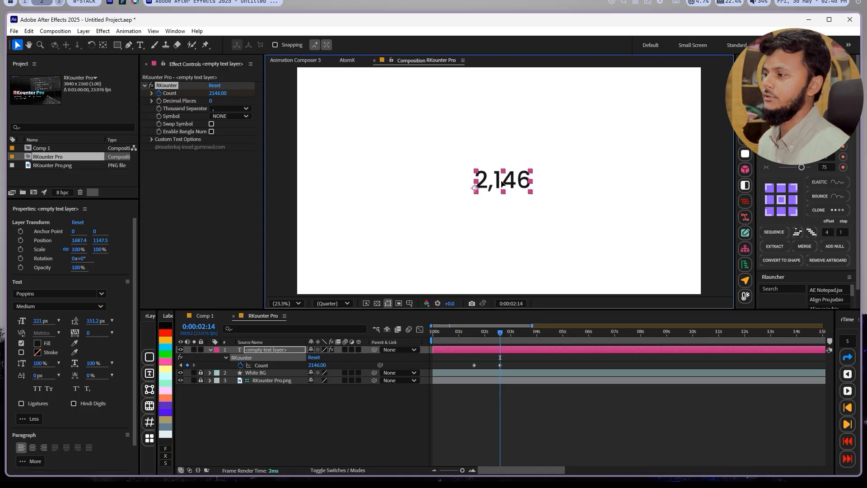
{"action": "left_click", "coordinate": [229, 108]}
{"action": "left_click", "coordinate": [233, 140]}
{"action": "left_click", "coordinate": [230, 108]}
{"action": "left_click", "coordinate": [232, 148]}
{"action": "left_click", "coordinate": [229, 108]}
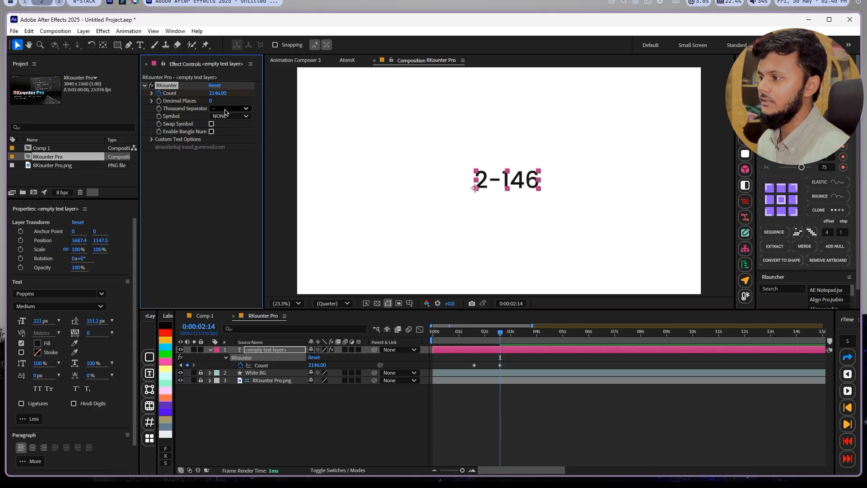
{"action": "left_click", "coordinate": [235, 155]}
{"action": "left_click", "coordinate": [229, 108]}
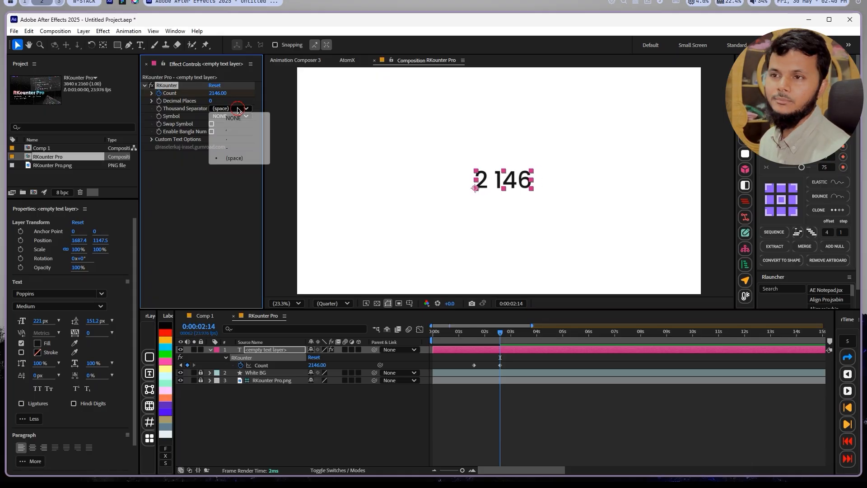
{"action": "left_click", "coordinate": [241, 120]}
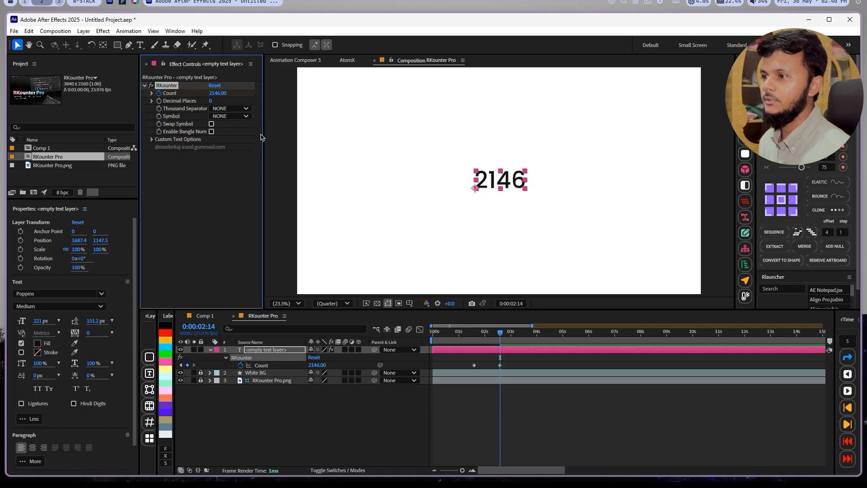
Try the %, $, K and BDT symbols on the counter, nudging the layer to check each one
{"action": "left_click", "coordinate": [228, 116]}
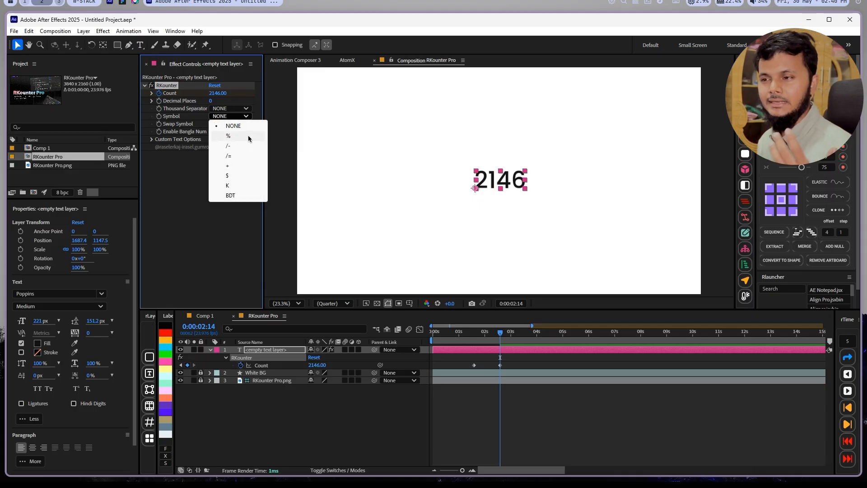
{"action": "left_click", "coordinate": [248, 136]}
{"action": "left_click_drag", "start_coordinate": [528, 181], "coordinate": [531, 182]}
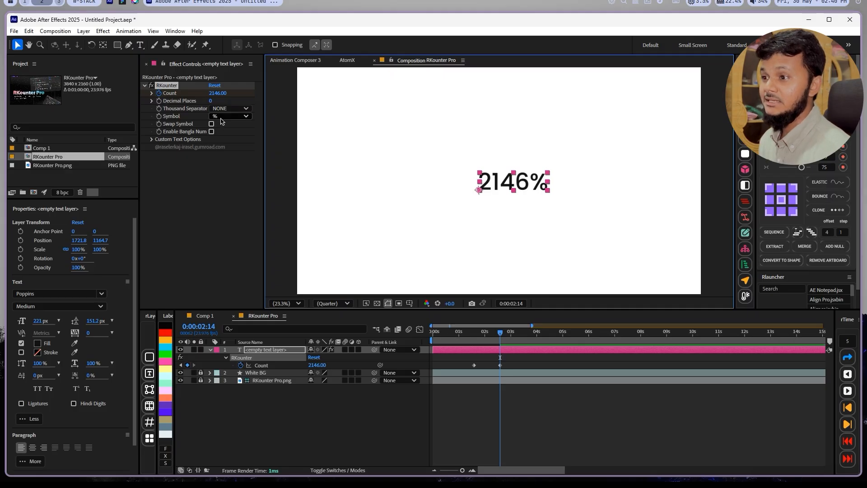
{"action": "left_click", "coordinate": [226, 117]}
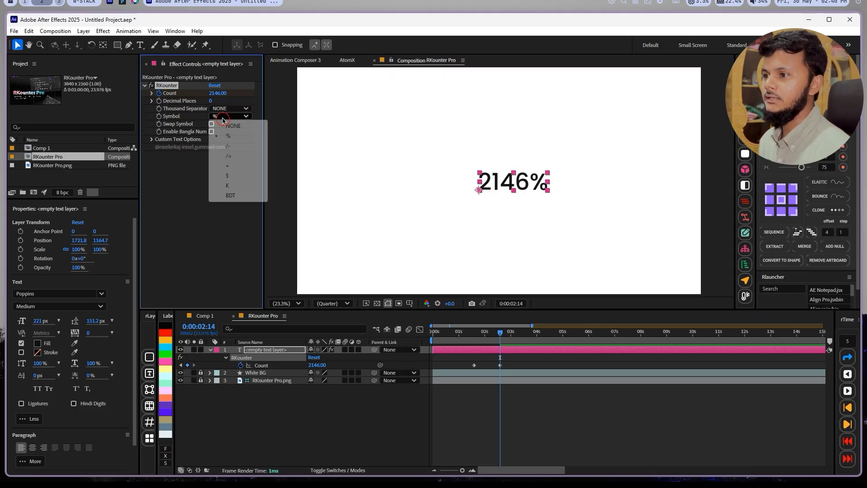
{"action": "left_click", "coordinate": [237, 175]}
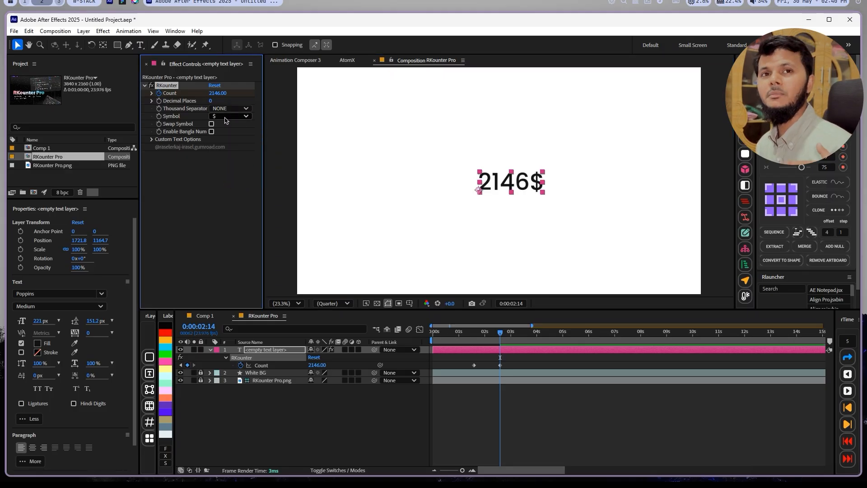
{"action": "left_click", "coordinate": [226, 119]}
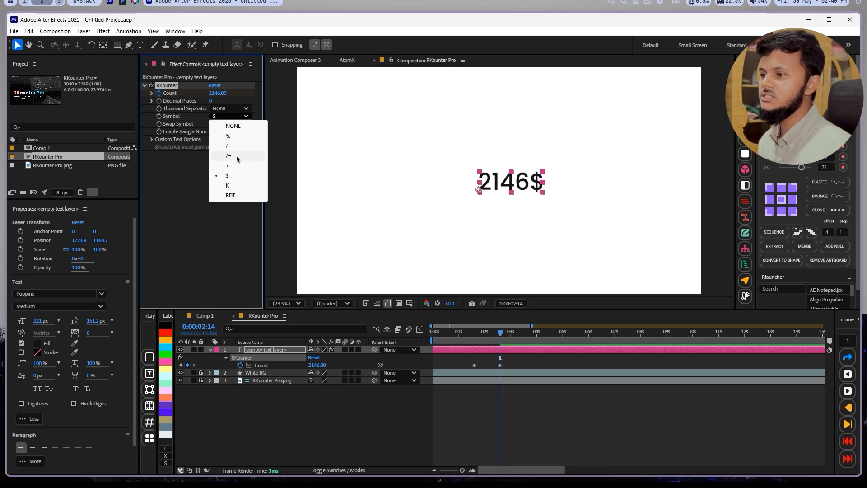
{"action": "left_click", "coordinate": [240, 185]}
{"action": "left_click_drag", "start_coordinate": [511, 179], "coordinate": [506, 181]}
{"action": "left_click", "coordinate": [244, 116]}
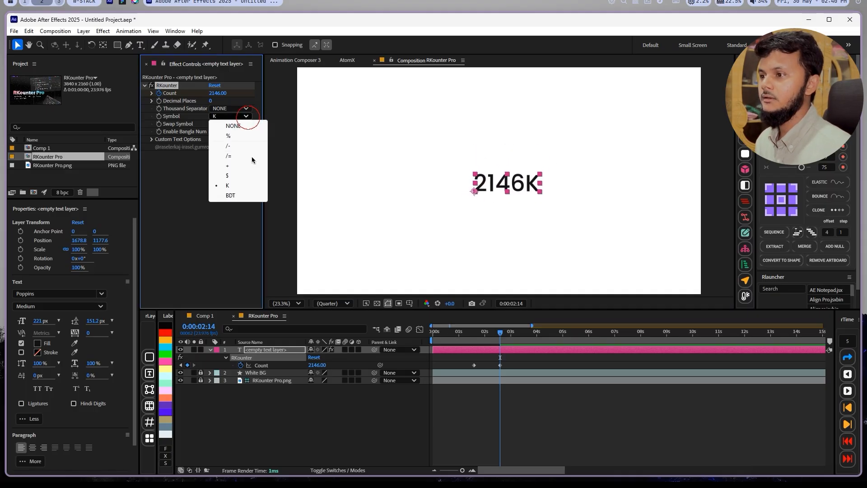
{"action": "left_click", "coordinate": [243, 195]}
{"action": "left_click_drag", "start_coordinate": [511, 181], "coordinate": [513, 182]}
Set the counter's Symbol to $ and move the layer to about 1743, 1178
{"action": "left_click", "coordinate": [244, 116]}
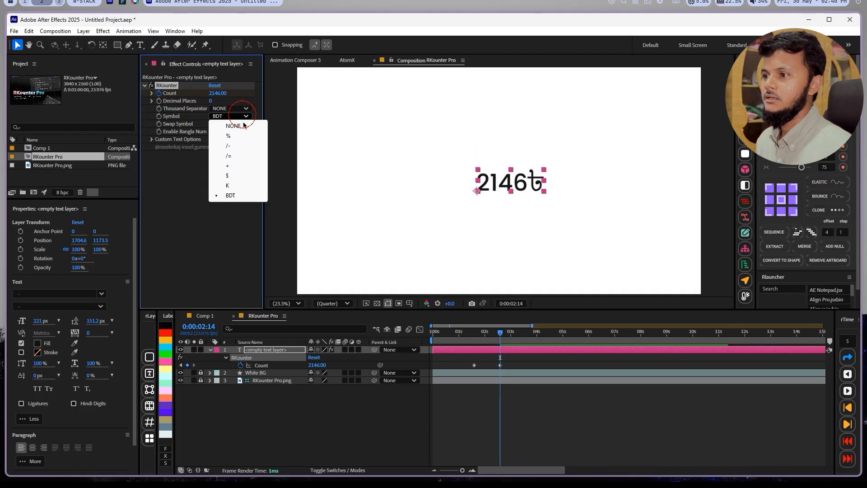
{"action": "left_click", "coordinate": [239, 176]}
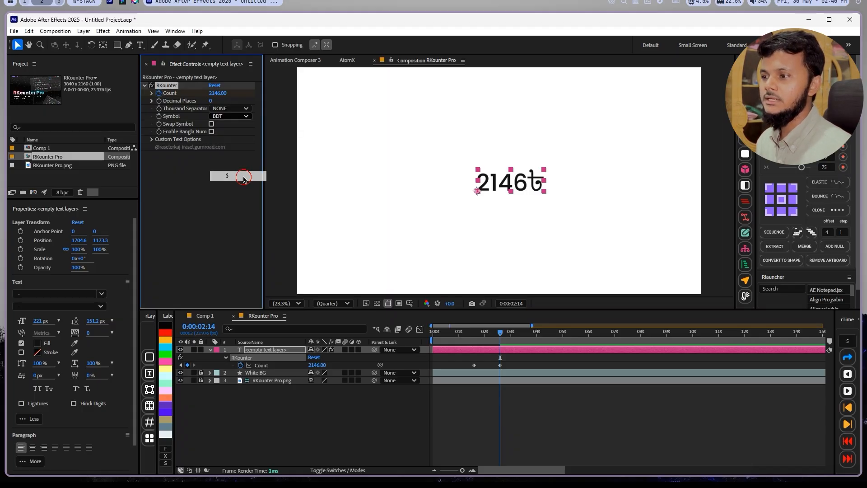
{"action": "left_click_drag", "start_coordinate": [517, 178], "coordinate": [521, 179]}
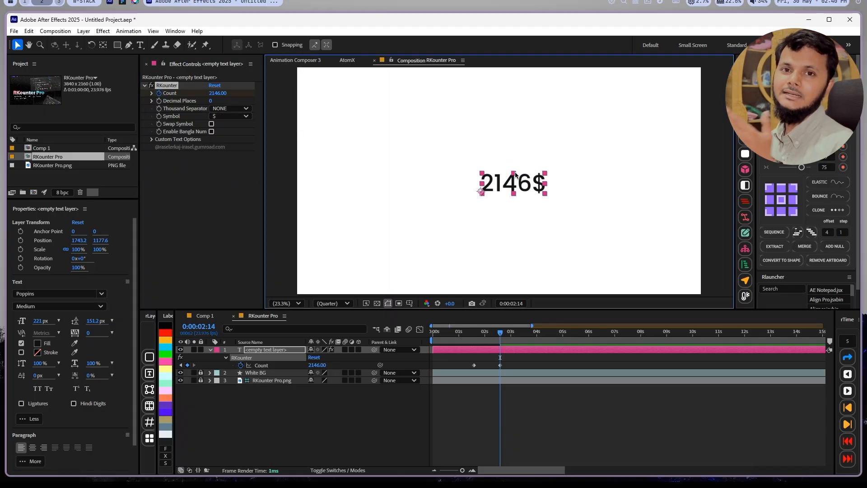
Enable Swap Symbol and Enable Bangla Num on the counter, and move the layer to about 1533, 1246
{"action": "left_click", "coordinate": [211, 124]}
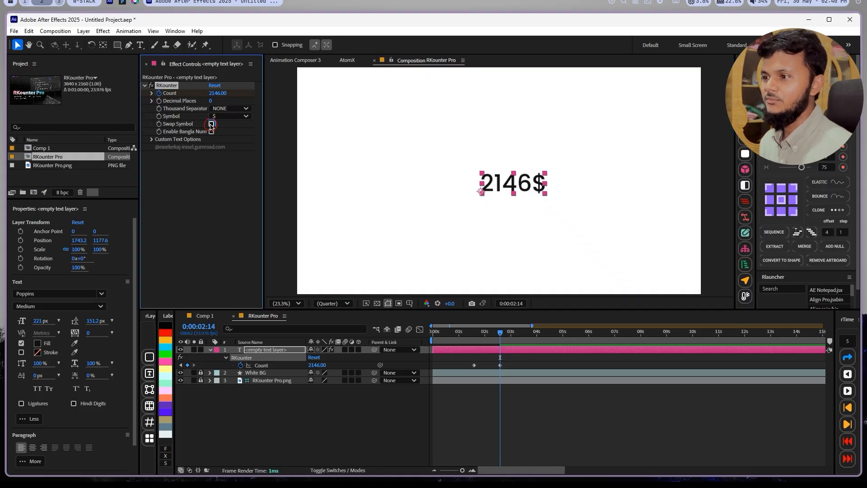
{"action": "mouse_move", "coordinate": [504, 183]}
{"action": "left_mouse_down"}
{"action": "mouse_move", "coordinate": [469, 191]}
{"action": "mouse_move", "coordinate": [500, 187]}
{"action": "left_mouse_up"}
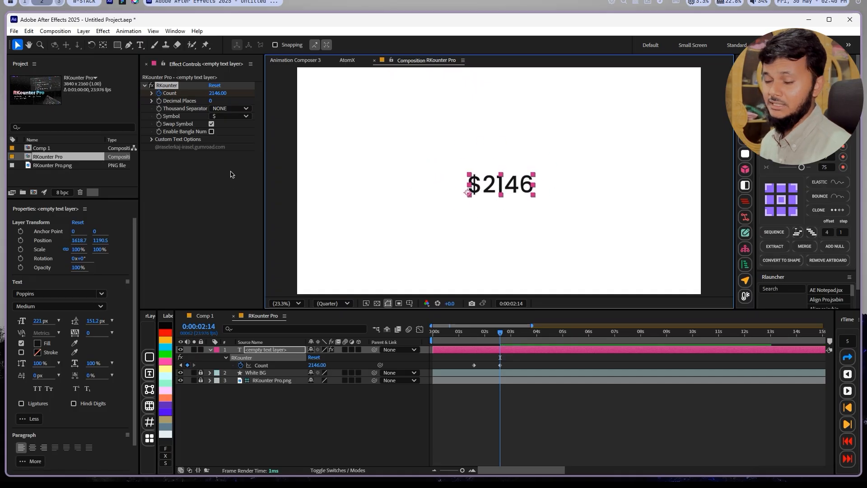
{"action": "mouse_move", "coordinate": [495, 190]}
{"action": "left_mouse_down"}
{"action": "mouse_move", "coordinate": [500, 202]}
{"action": "mouse_move", "coordinate": [487, 186]}
{"action": "mouse_move", "coordinate": [506, 180]}
{"action": "mouse_move", "coordinate": [497, 187]}
{"action": "left_mouse_up"}
{"action": "left_click", "coordinate": [211, 131]}
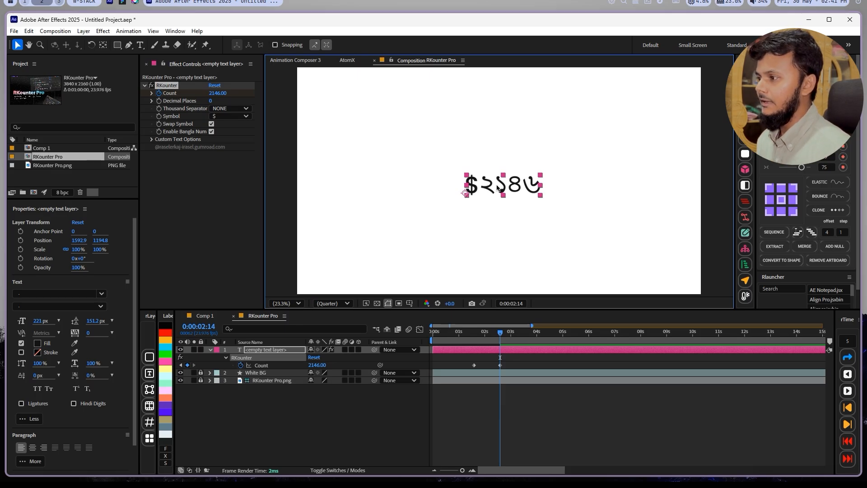
{"action": "mouse_move", "coordinate": [498, 187]}
{"action": "left_mouse_down"}
{"action": "mouse_move", "coordinate": [500, 194]}
{"action": "mouse_move", "coordinate": [488, 192]}
{"action": "left_mouse_up"}
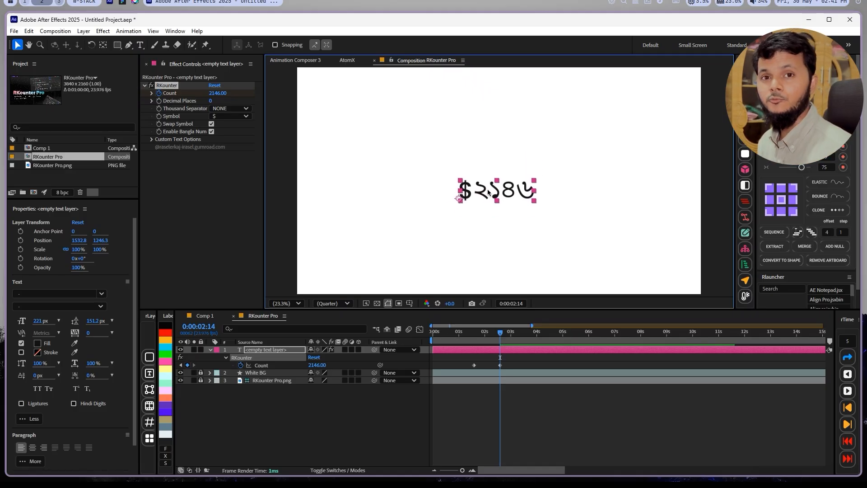
Set the counter's font to Kohinoor Bangla Semibold and move the layer to about 1675, 1199
{"action": "left_click", "coordinate": [71, 293]}
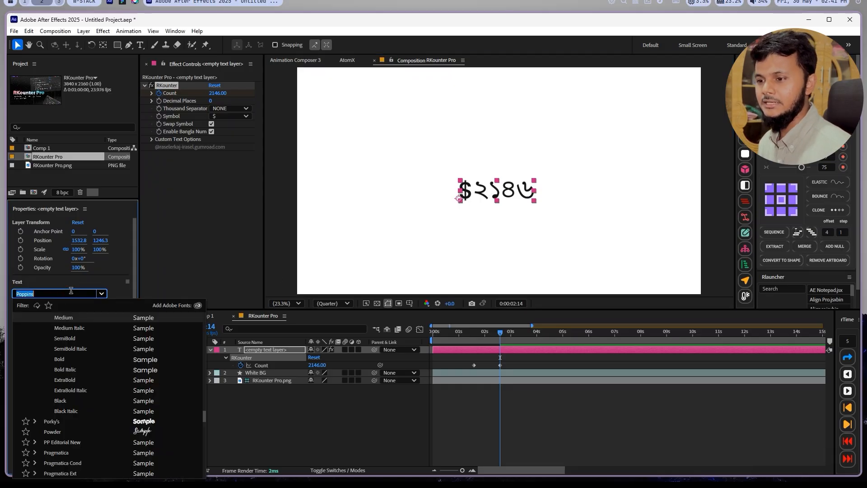
{"action": "type", "text": "kohi"}
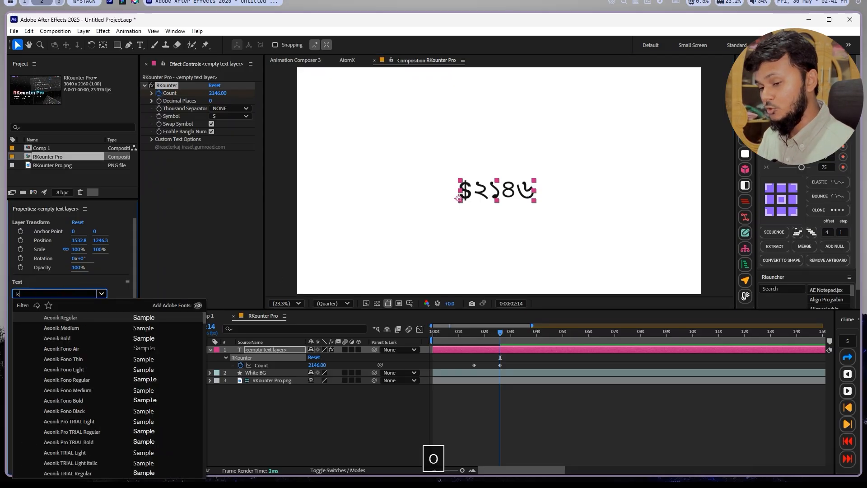
{"action": "key", "text": "Down"}
{"action": "key", "text": "Down"}
{"action": "key", "text": "Down"}
{"action": "key", "text": "Down"}
{"action": "key", "text": "Down"}
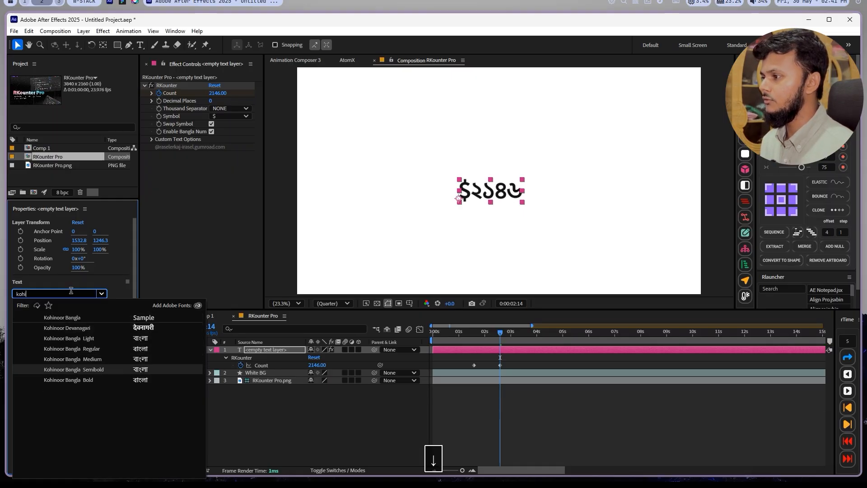
{"action": "key", "text": "Return"}
{"action": "left_click_drag", "start_coordinate": [472, 202], "coordinate": [497, 195]}
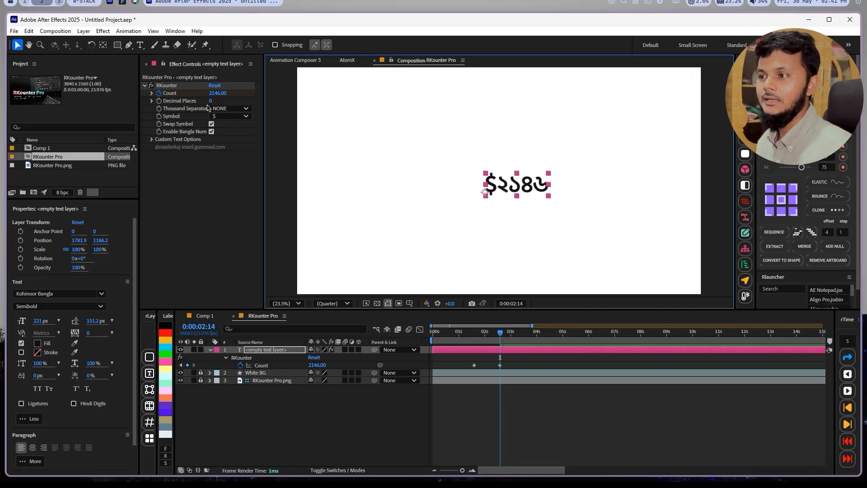
{"action": "left_click_drag", "start_coordinate": [508, 180], "coordinate": [496, 181]}
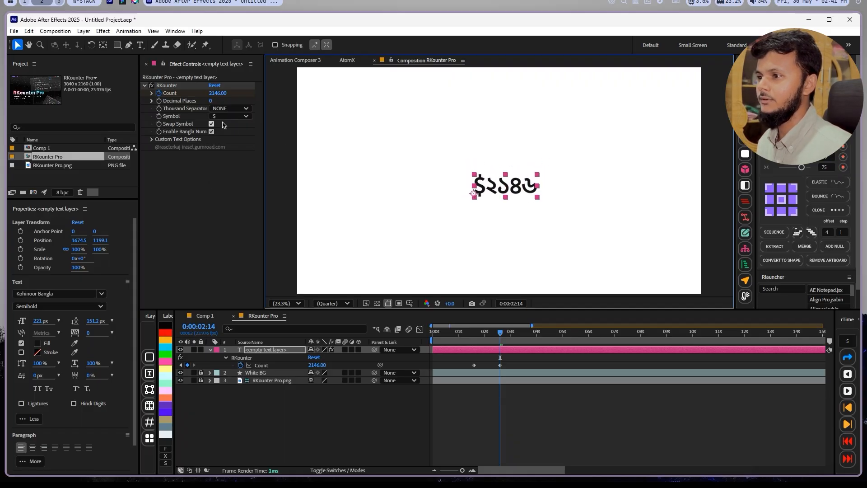
Set the counter's Symbol to BDT and move the layer to about 1636, 1208
{"action": "left_click", "coordinate": [228, 116]}
{"action": "left_click", "coordinate": [233, 195]}
{"action": "left_click_drag", "start_coordinate": [523, 186], "coordinate": [507, 191]}
Play and scrub the count animation between its two keyframes to check the Bangla numerals with the BDT symbol
{"action": "mouse_move", "coordinate": [488, 337]}
{"action": "left_mouse_down"}
{"action": "mouse_move", "coordinate": [480, 339]}
{"action": "mouse_move", "coordinate": [500, 336]}
{"action": "left_mouse_up"}
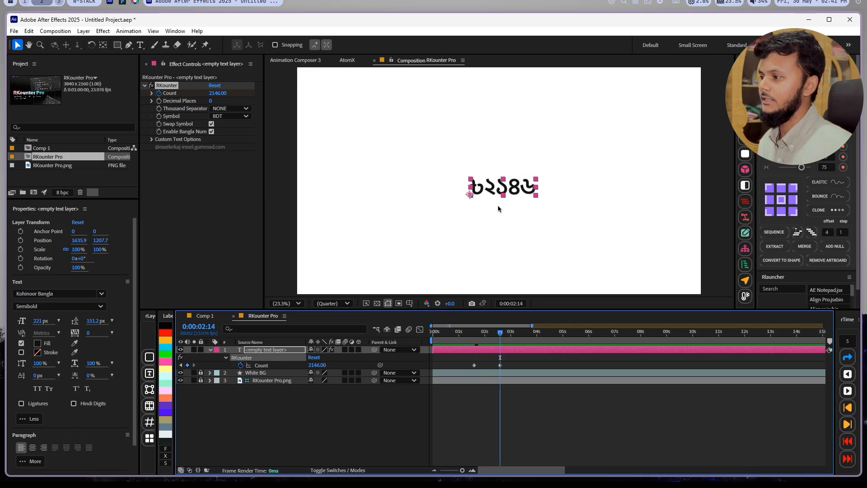
{"action": "left_click", "coordinate": [475, 336]}
{"action": "key", "text": "space"}
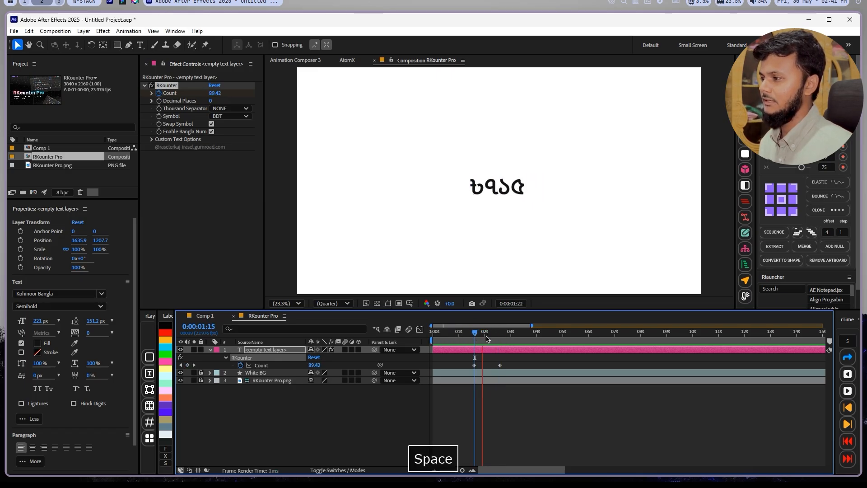
{"action": "key", "text": "space"}
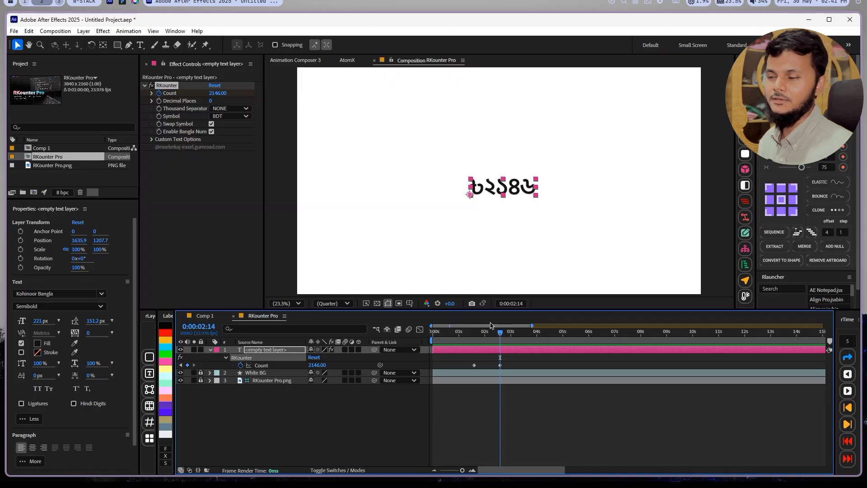
{"action": "left_click", "coordinate": [474, 336]}
{"action": "left_click", "coordinate": [487, 403]}
{"action": "left_click_drag", "start_coordinate": [476, 335], "coordinate": [494, 340]}
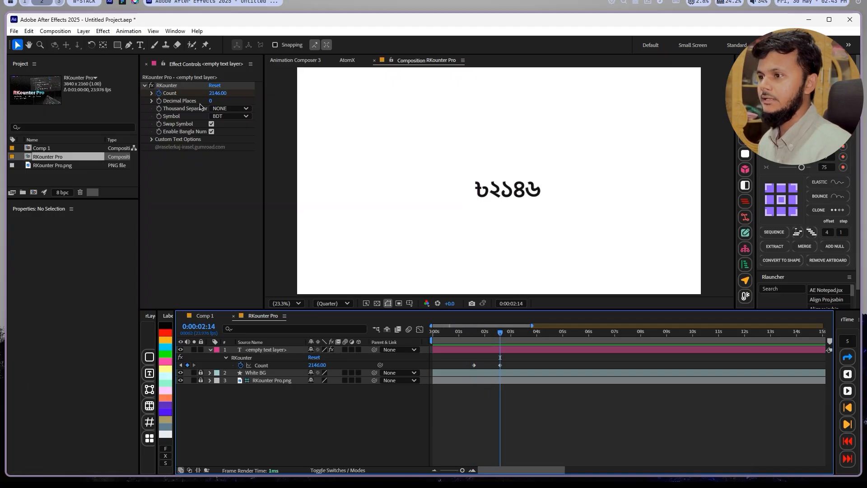
Try Decimal Places at 1 on the counter, set it to 2, and scrub the animation to check each setting
{"action": "left_click", "coordinate": [210, 101]}
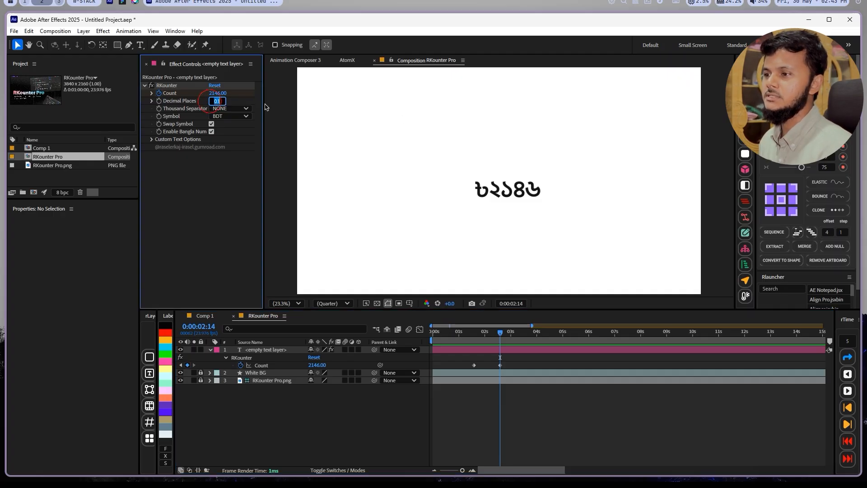
{"action": "key", "text": "Return"}
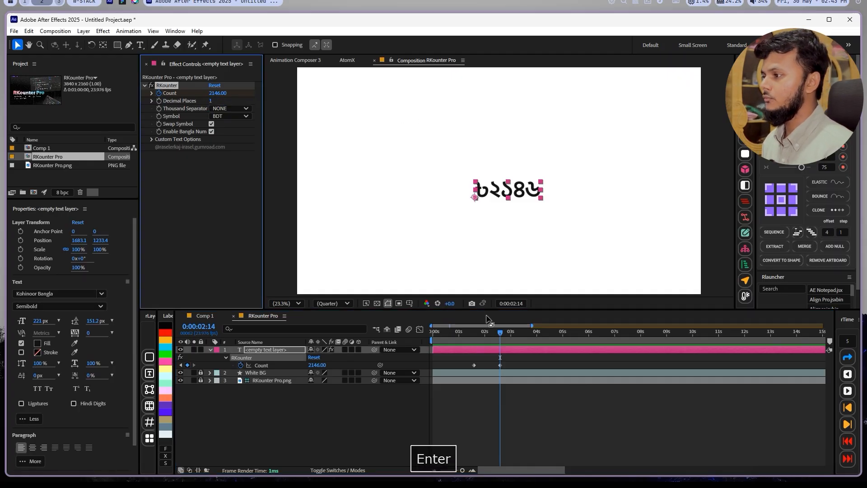
{"action": "mouse_move", "coordinate": [500, 332]}
{"action": "left_mouse_down"}
{"action": "mouse_move", "coordinate": [476, 333]}
{"action": "mouse_move", "coordinate": [500, 334]}
{"action": "left_mouse_up"}
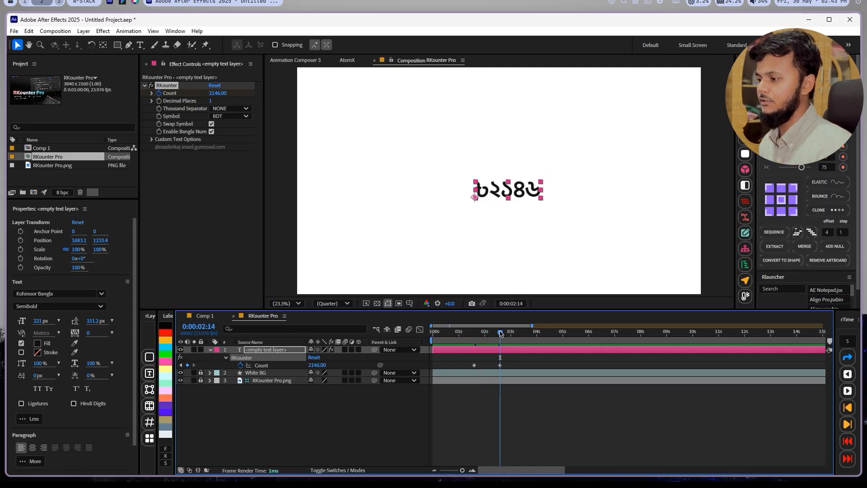
{"action": "left_click", "coordinate": [211, 102]}
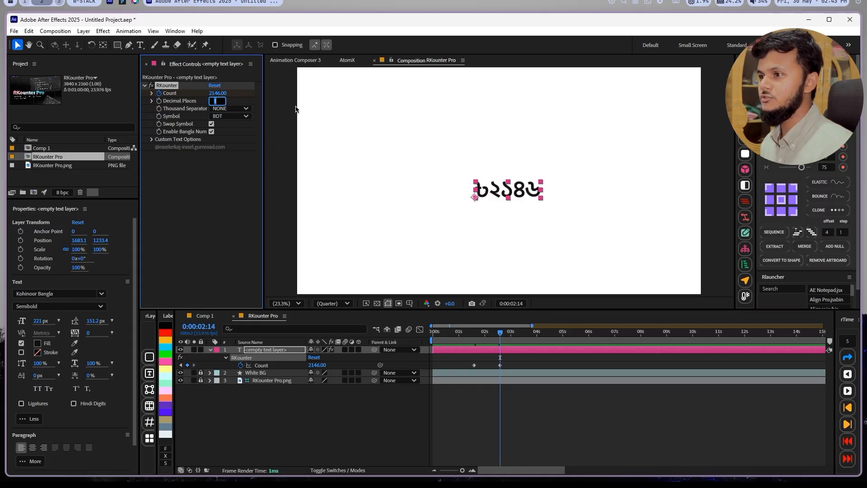
{"action": "type", "text": "2"}
{"action": "key", "text": "Return"}
{"action": "left_click_drag", "start_coordinate": [474, 332], "coordinate": [500, 334]}
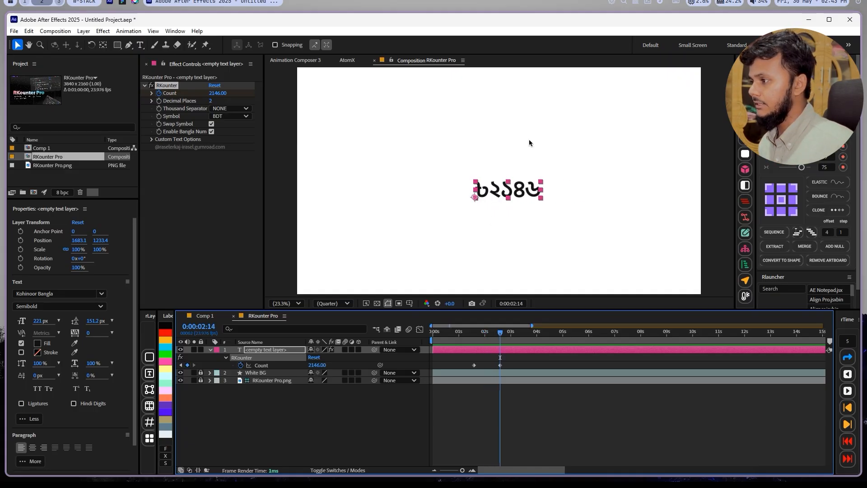
Set the Count keyframe at 0:00:02:14 to 2146.5 and turn off Enable Bangla Num
{"action": "left_click", "coordinate": [217, 93]}
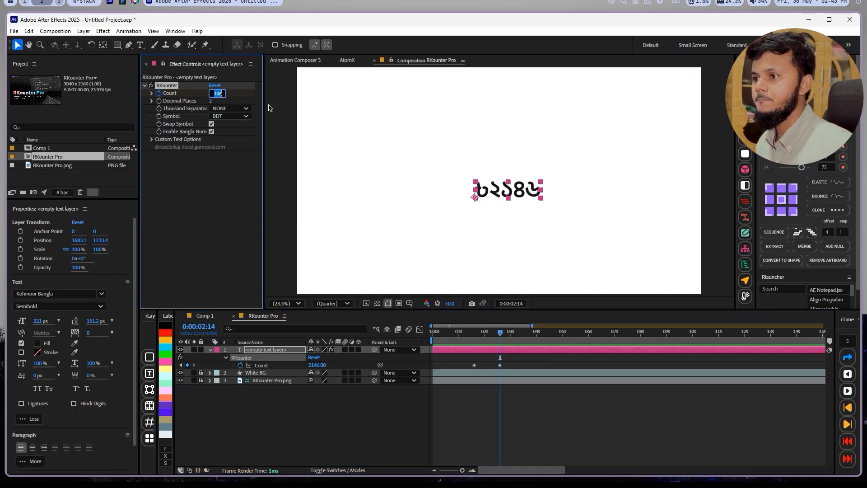
{"action": "key", "text": "Right"}
{"action": "type", "text": "."}
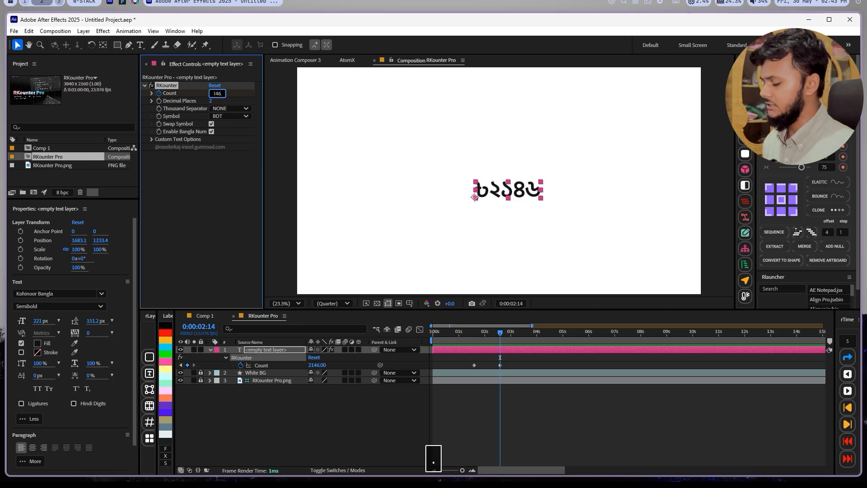
{"action": "type", "text": "5"}
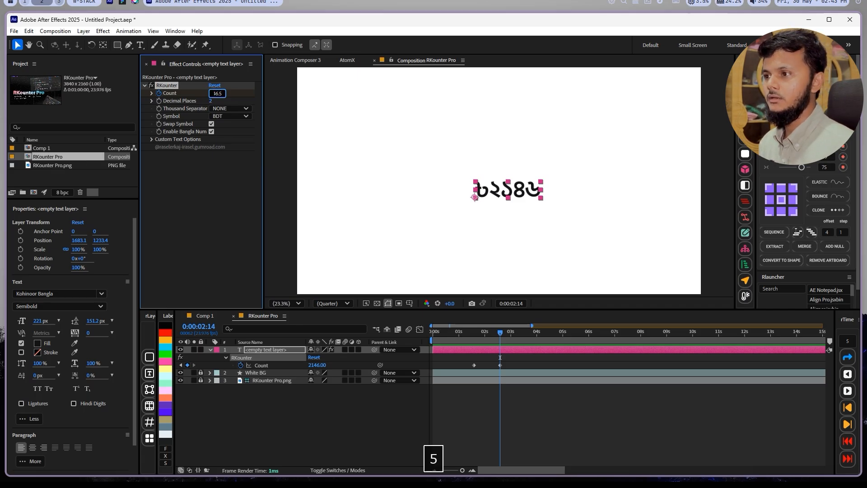
{"action": "key", "text": "Return"}
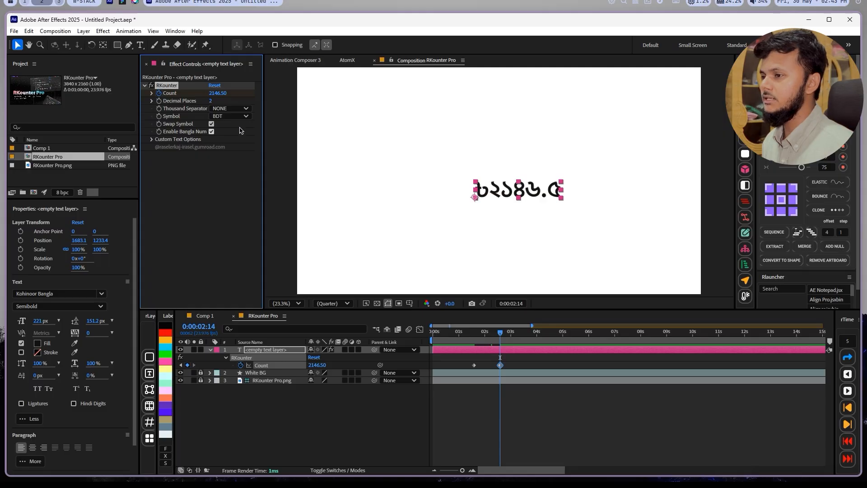
{"action": "left_click", "coordinate": [212, 131]}
{"action": "left_click", "coordinate": [493, 333]}
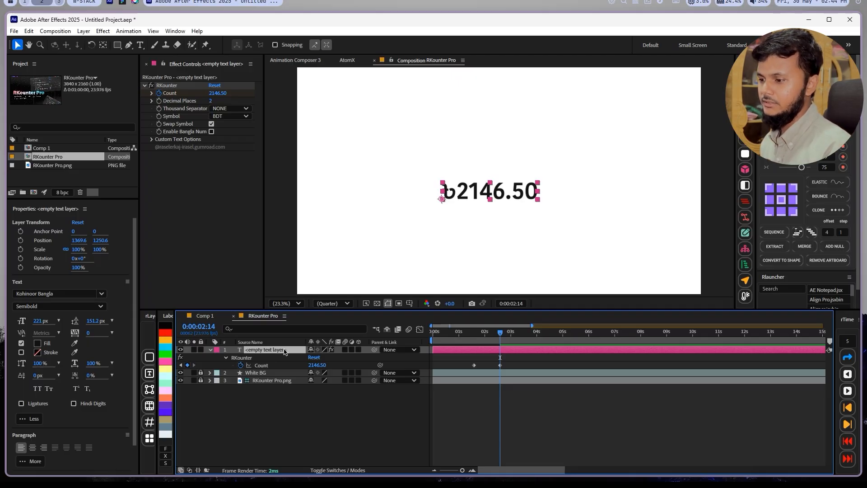
Replace the counter layer with a fresh one from the RKounter preset, placed at about 1907, 1127
{"action": "key", "text": "Delete"}
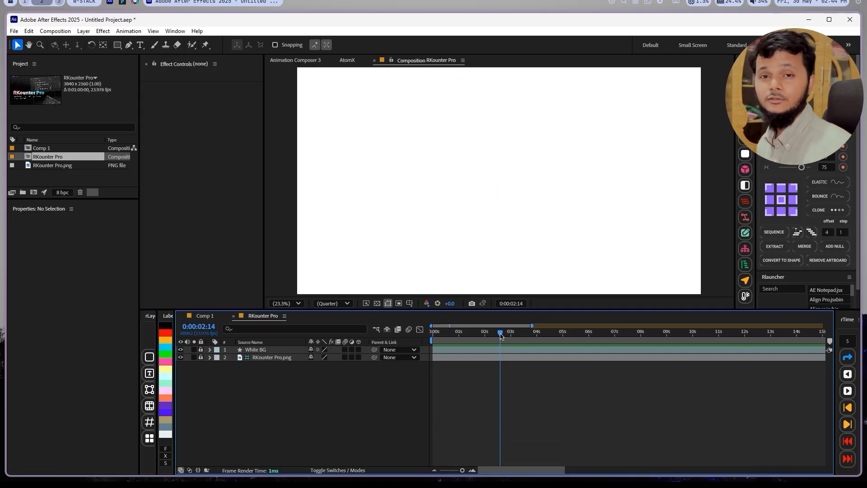
{"action": "key", "text": "ctrl+5"}
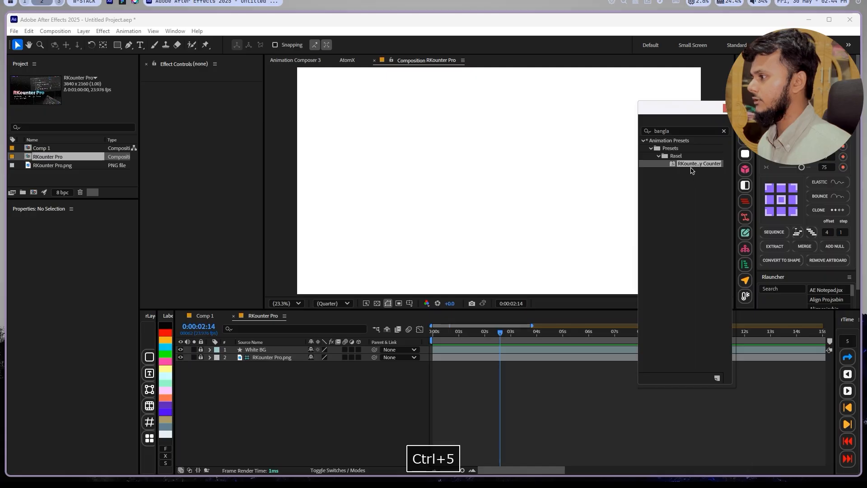
{"action": "double_click", "coordinate": [688, 164]}
{"action": "key", "text": "ctrl+5"}
{"action": "mouse_move", "coordinate": [484, 336]}
{"action": "left_mouse_down"}
{"action": "mouse_move", "coordinate": [507, 337]}
{"action": "mouse_move", "coordinate": [497, 336]}
{"action": "left_mouse_up"}
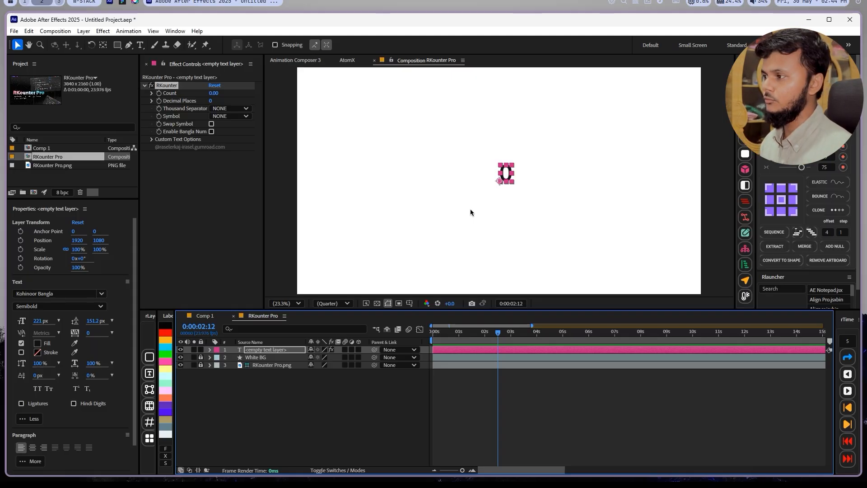
{"action": "left_click_drag", "start_coordinate": [507, 173], "coordinate": [507, 178]}
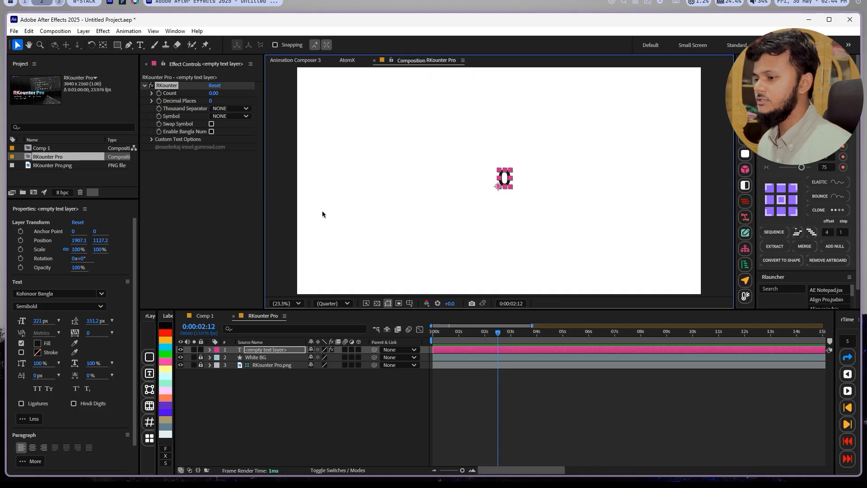
Rename the new counter layer as rkounter
{"action": "left_click", "coordinate": [271, 349]}
{"action": "key", "text": "Return"}
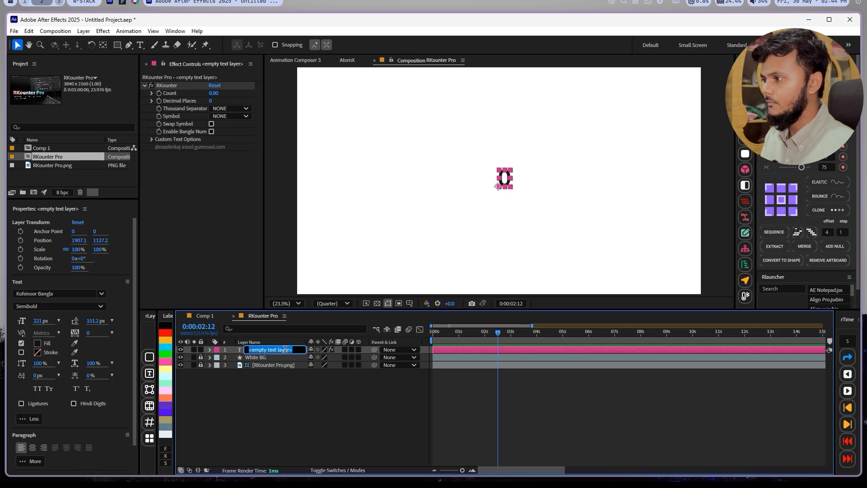
{"action": "type", "text": "rkounter"}
{"action": "key", "text": "Return"}
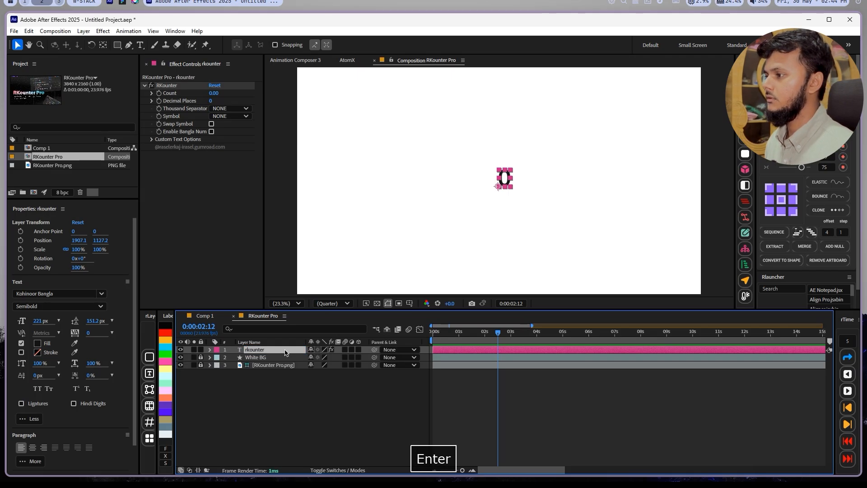
Set the Count to 1000 and move the counter layer to about 1774, 1157
{"action": "left_click", "coordinate": [213, 93]}
{"action": "type", "text": "100"}
{"action": "key", "text": "Return"}
{"action": "left_click_drag", "start_coordinate": [522, 176], "coordinate": [508, 179]}
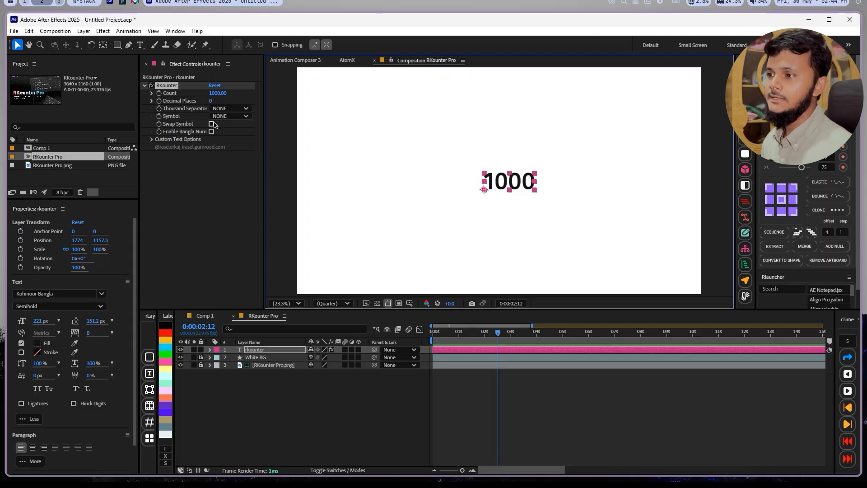
Review the Symbol choices, enable Custom Text in the Custom Text Options, and move the layer to about 1748, 1162
{"action": "left_click", "coordinate": [230, 116]}
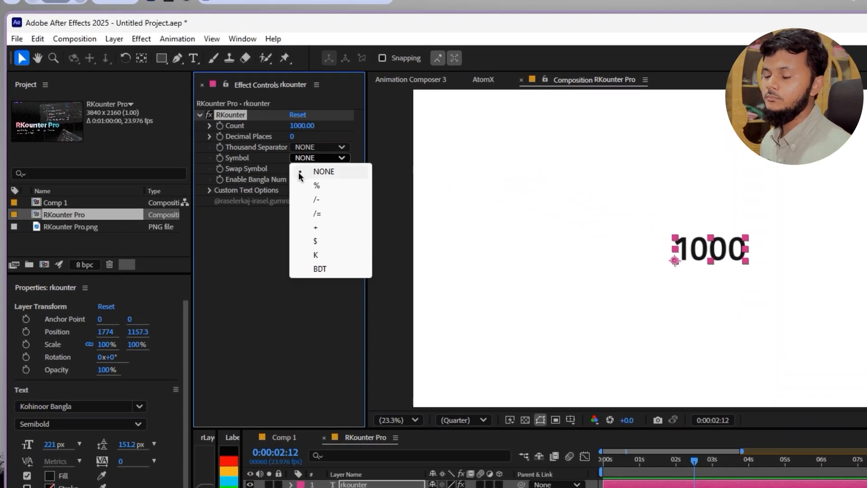
{"action": "left_click", "coordinate": [264, 209]}
{"action": "left_click", "coordinate": [210, 190]}
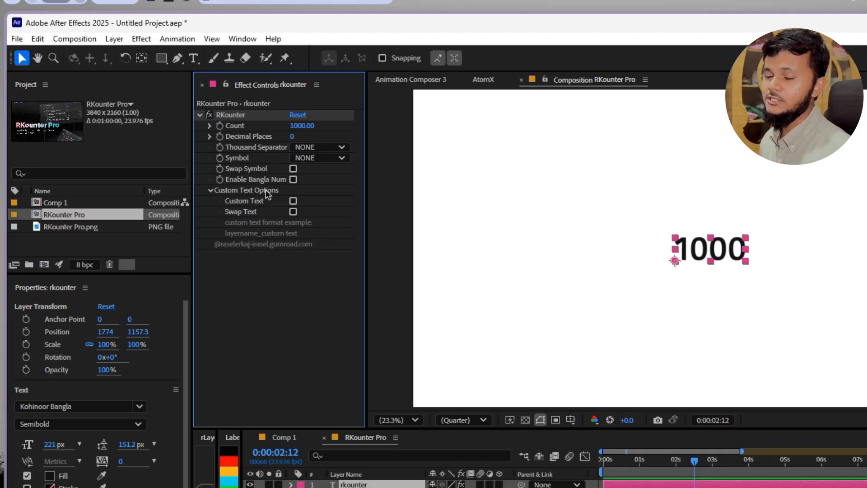
{"action": "left_click", "coordinate": [293, 201]}
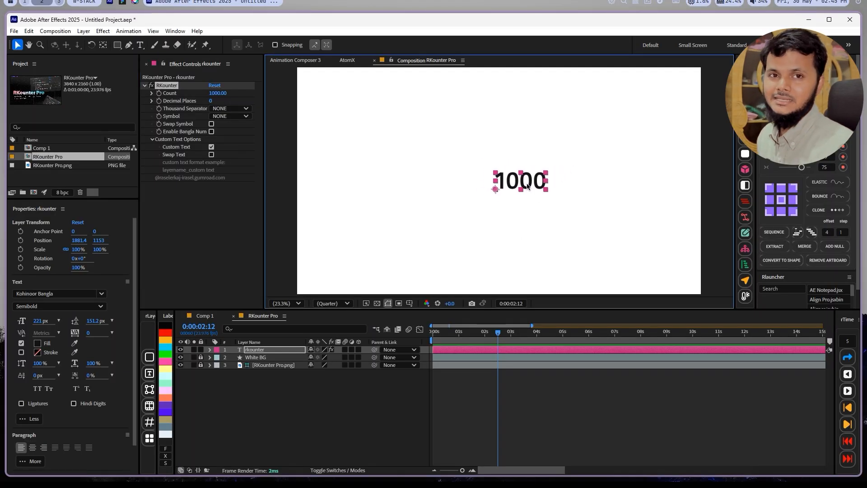
{"action": "left_click_drag", "start_coordinate": [523, 188], "coordinate": [509, 188]}
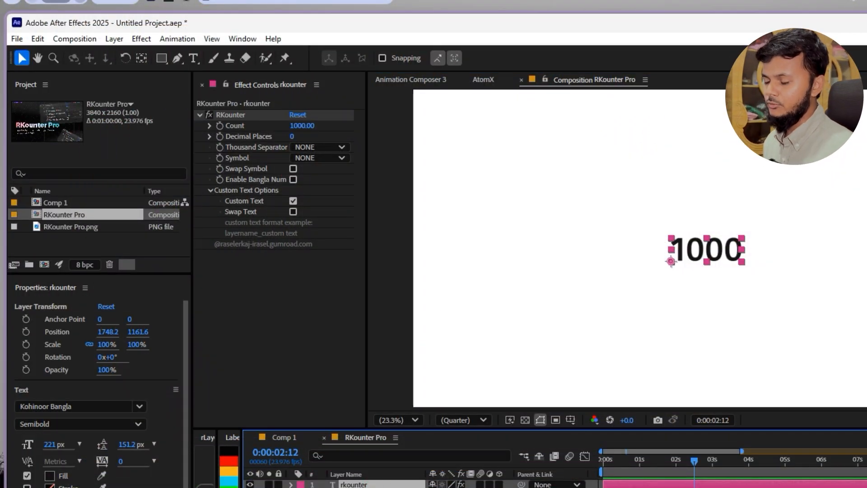
Rename the counter layer as rkounter_TK to supply TK as the custom text
{"action": "key", "text": "Return"}
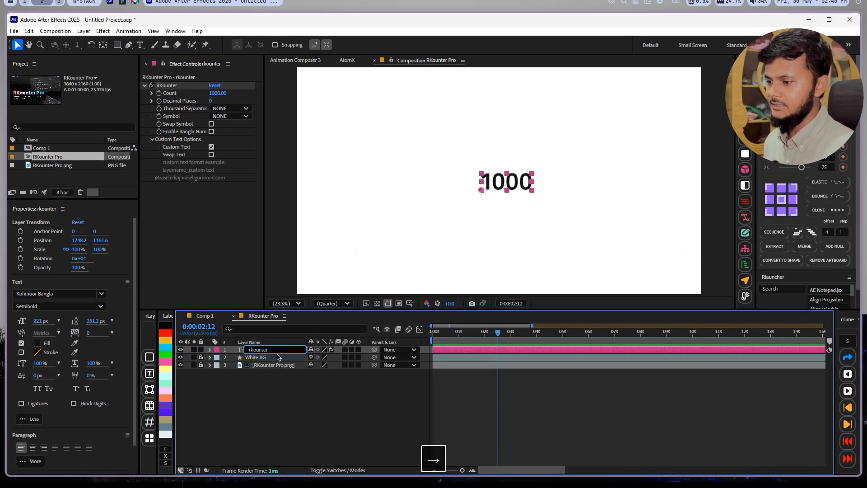
{"action": "type", "text": "_"}
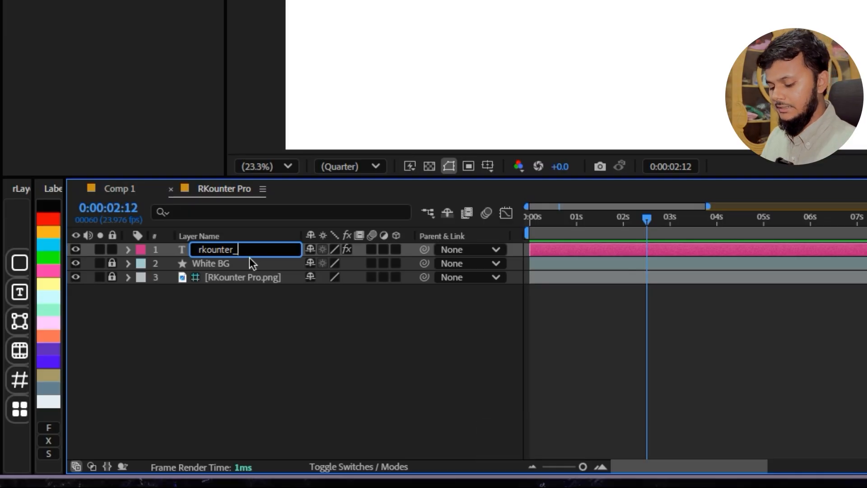
{"action": "type", "text": "TK"}
{"action": "key", "text": "Return"}
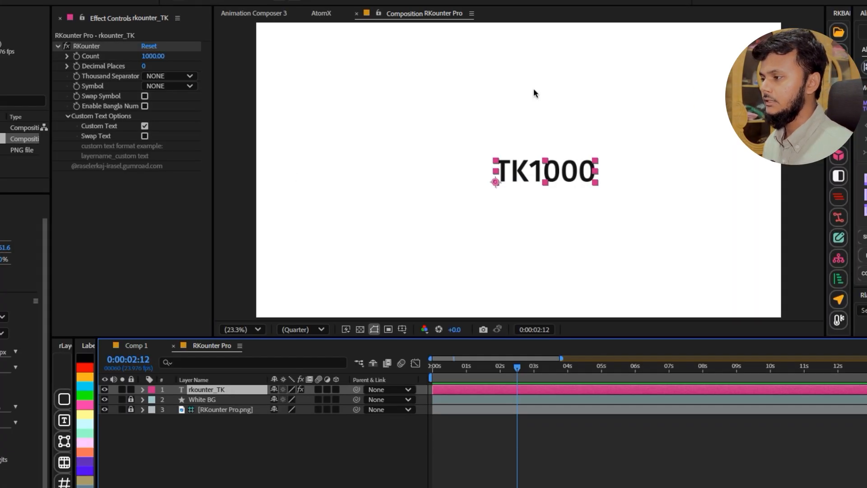
Move the counter layer to about 1602, 1192 and enable Swap Text
{"action": "mouse_move", "coordinate": [541, 172]}
{"action": "left_mouse_down"}
{"action": "mouse_move", "coordinate": [519, 171]}
{"action": "mouse_move", "coordinate": [535, 179]}
{"action": "left_mouse_up"}
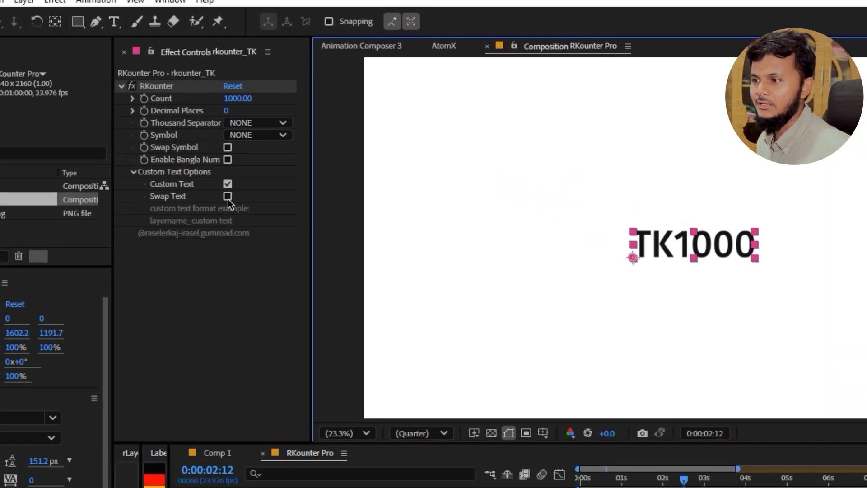
{"action": "left_click", "coordinate": [144, 135]}
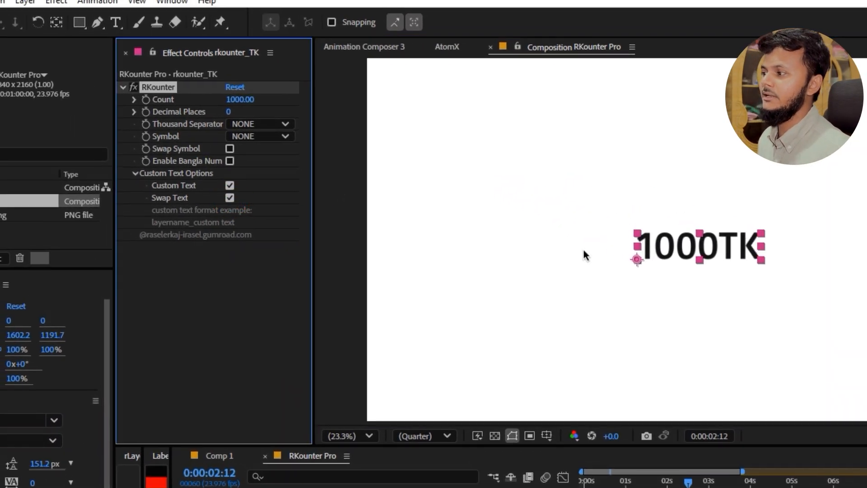
Move the counter layer to about 1658, 1226 and rename it rkounter_টাকা to supply Bangla custom text
{"action": "mouse_move", "coordinate": [645, 249]}
{"action": "left_mouse_down"}
{"action": "mouse_move", "coordinate": [632, 244]}
{"action": "mouse_move", "coordinate": [654, 255]}
{"action": "left_mouse_up"}
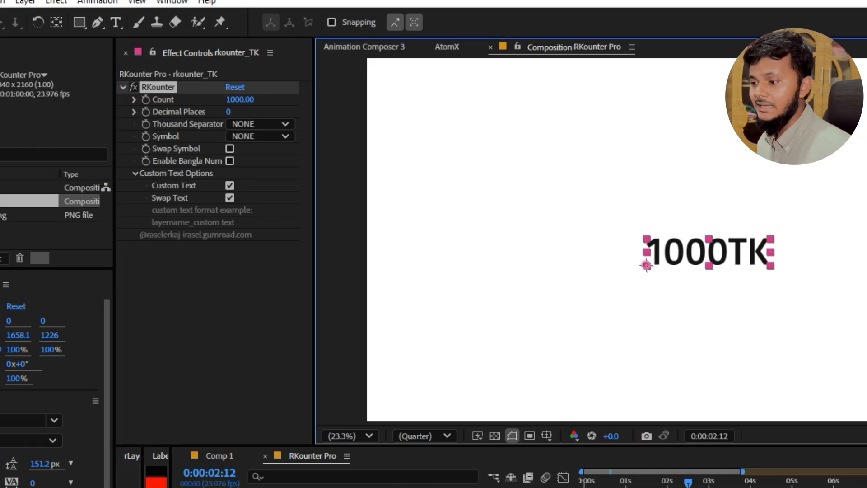
{"action": "key", "text": "Return"}
{"action": "left_click", "coordinate": [236, 390]}
{"action": "key", "text": "BackSpace"}
{"action": "key", "text": "BackSpace"}
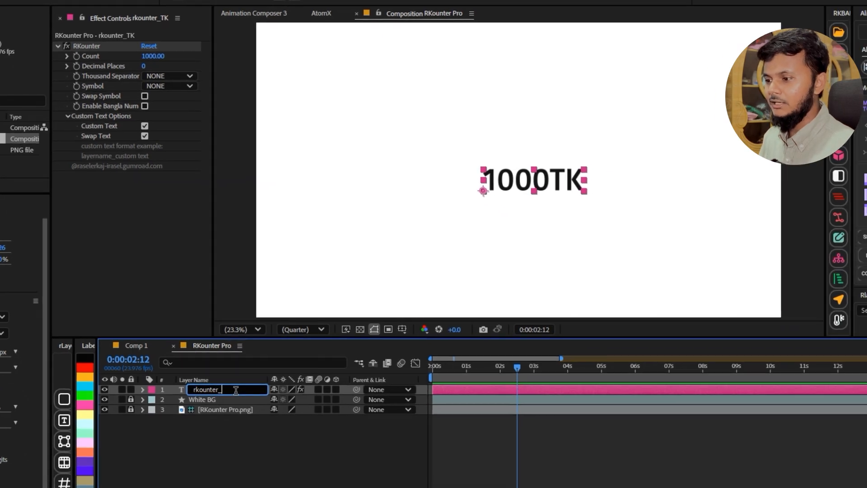
{"action": "type", "text": "টাকা"}
{"action": "key", "text": "Return"}
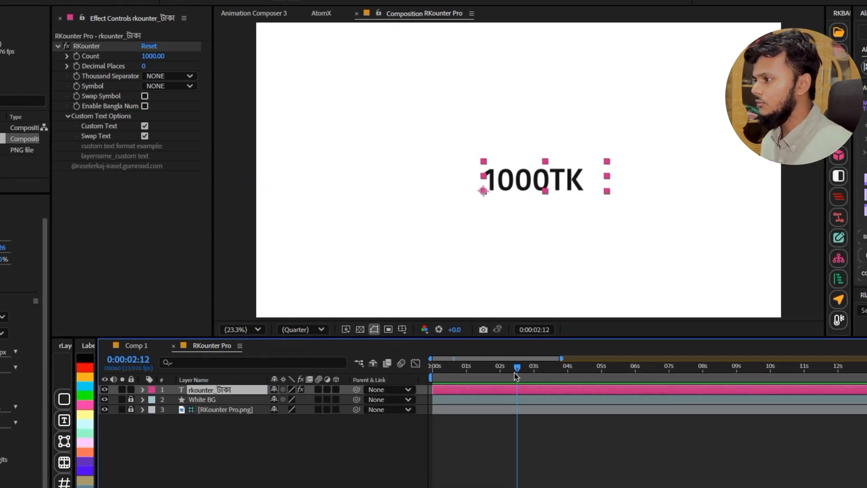
Move the current time to 0:00:02:14 and reposition the 1000টাকা counter slightly up and left in the composition
{"action": "mouse_move", "coordinate": [516, 368]}
{"action": "left_mouse_down"}
{"action": "mouse_move", "coordinate": [525, 368]}
{"action": "mouse_move", "coordinate": [518, 368]}
{"action": "left_mouse_up"}
{"action": "left_click_drag", "start_coordinate": [530, 178], "coordinate": [523, 180]}
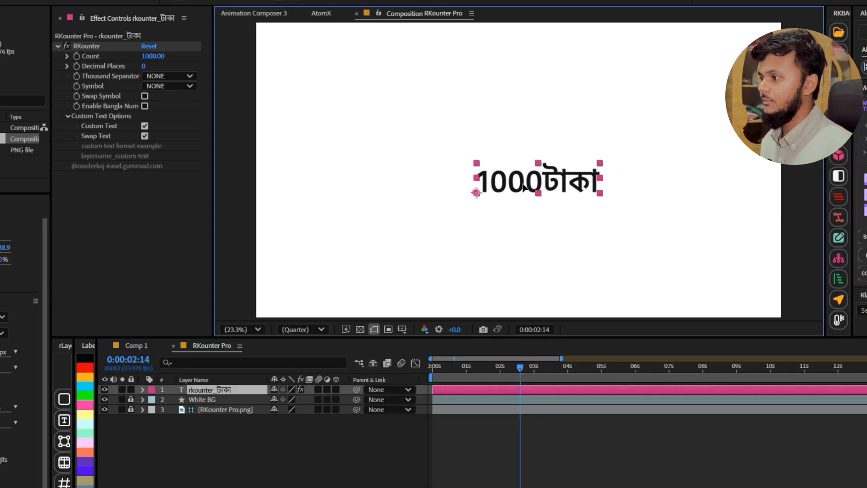
{"action": "left_click_drag", "start_coordinate": [532, 181], "coordinate": [566, 183]}
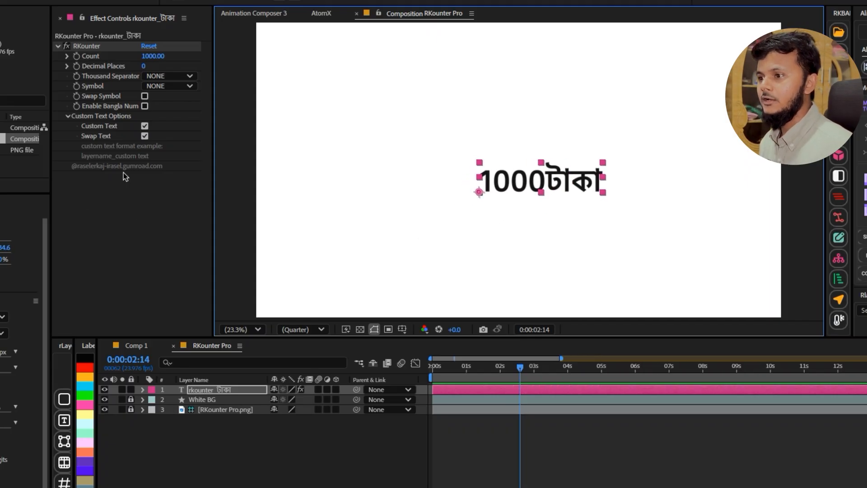
{"action": "left_click_drag", "start_coordinate": [543, 176], "coordinate": [527, 163]}
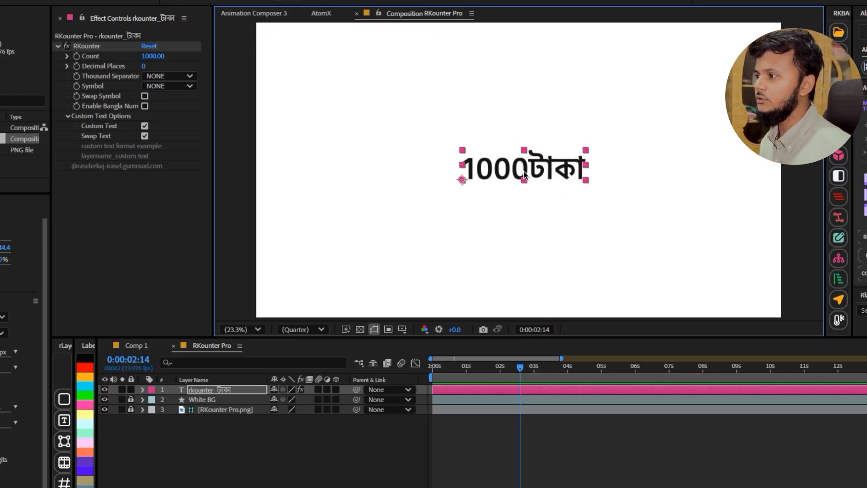
Rename the counter layer as rkounter_PM to supply PM as the custom text
{"action": "left_click", "coordinate": [217, 390]}
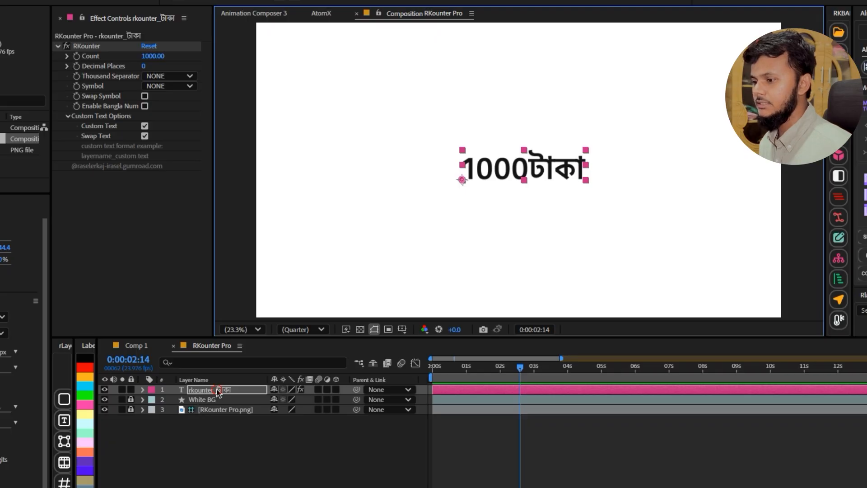
{"action": "key", "text": "Return"}
{"action": "key", "text": "Right"}
{"action": "key", "text": "BackSpace"}
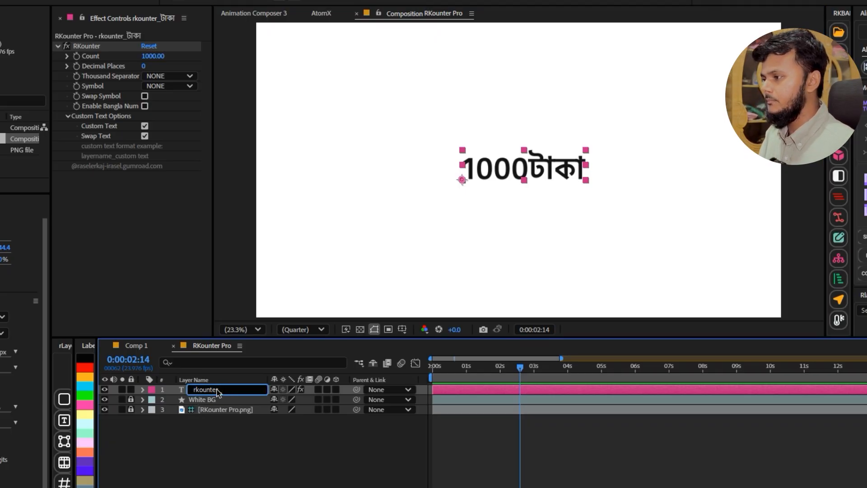
{"action": "type", "text": "PM"}
{"action": "key", "text": "Return"}
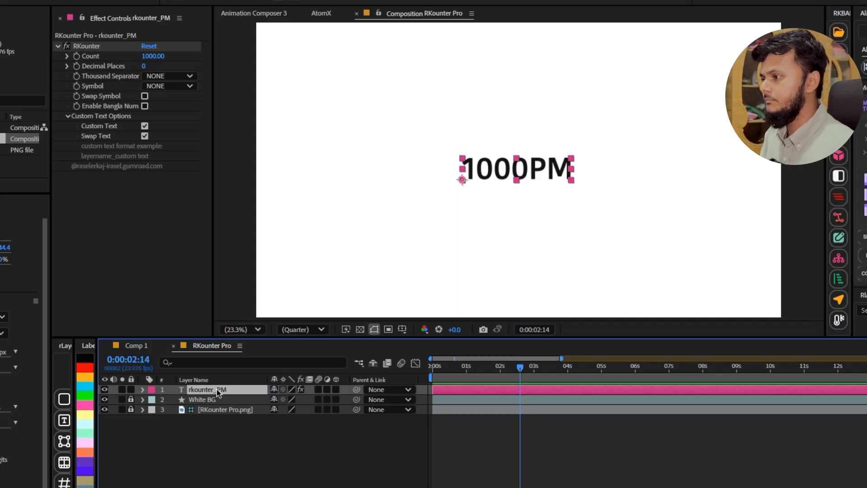
Set the Count to 10 and move the counter to the right of the composition's centre
{"action": "left_click", "coordinate": [156, 57]}
{"action": "type", "text": "10"}
{"action": "key", "text": "Return"}
{"action": "left_click_drag", "start_coordinate": [499, 175], "coordinate": [586, 179]}
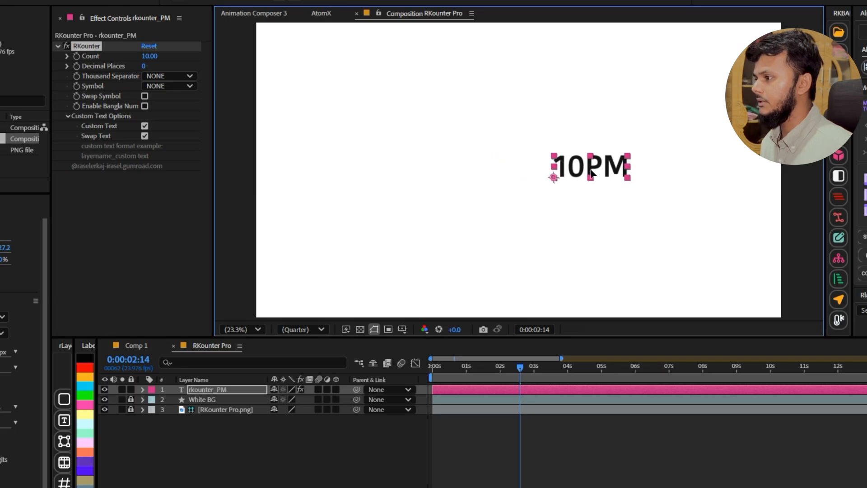
Duplicate the rkounter_PM layer and place the copy left of the original at about 1194, 1179
{"action": "left_click", "coordinate": [189, 391]}
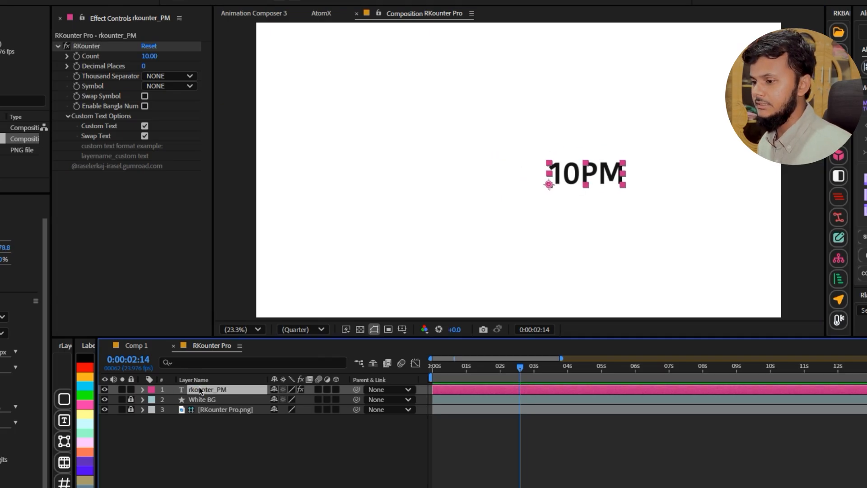
{"action": "key", "text": "ctrl+d"}
{"action": "left_click_drag", "start_coordinate": [596, 178], "coordinate": [467, 177]}
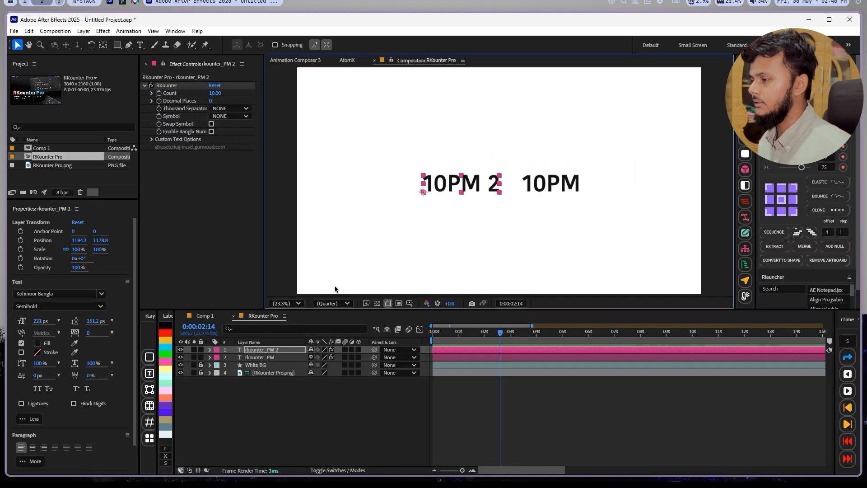
Try a Count of 50 on the duplicated counter layer, and set it to 12
{"action": "left_click", "coordinate": [265, 350]}
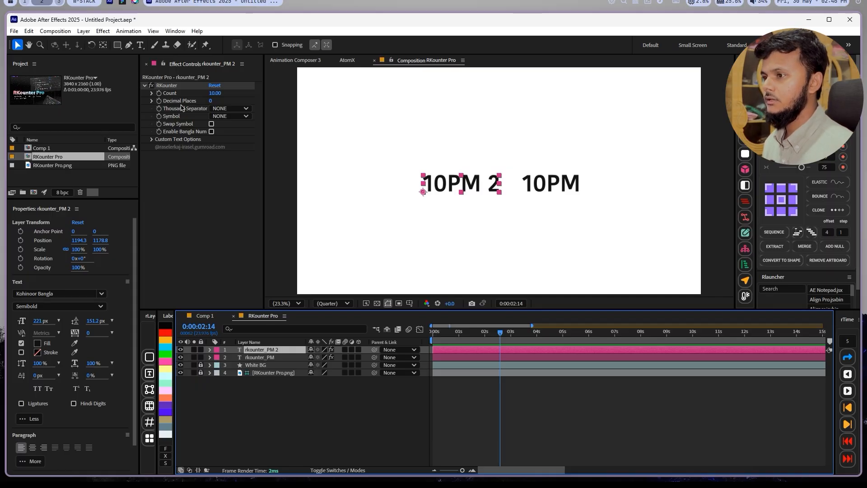
{"action": "left_click", "coordinate": [211, 93]}
{"action": "type", "text": "50"}
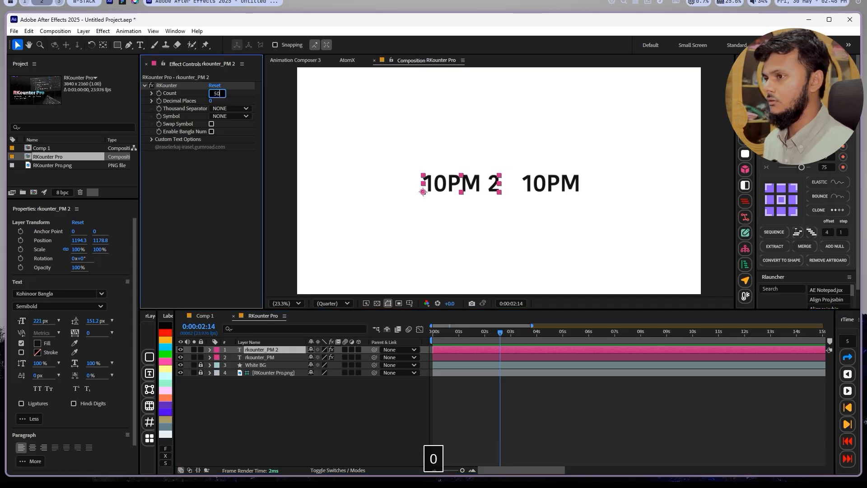
{"action": "key", "text": "Return"}
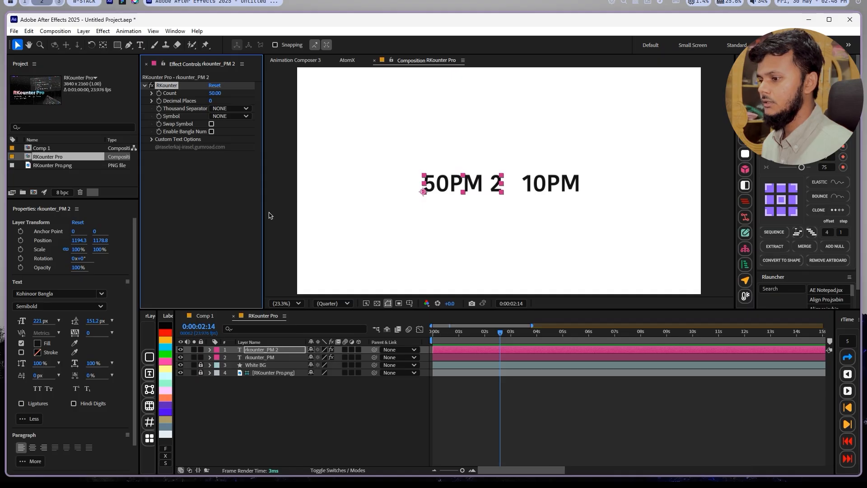
{"action": "left_click", "coordinate": [218, 93]}
{"action": "type", "text": "12"}
{"action": "key", "text": "Return"}
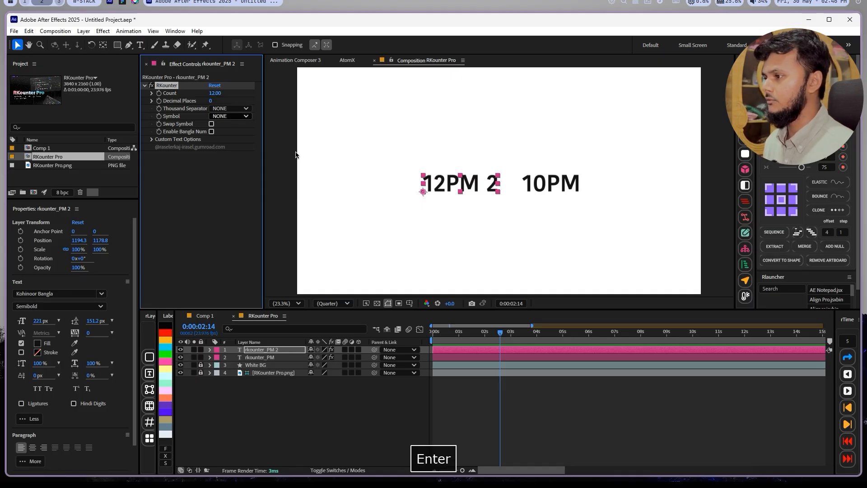
Rename the duplicated layer as rkounter_: to supply a colon as its custom text
{"action": "left_click", "coordinate": [282, 352]}
{"action": "key", "text": "Return"}
{"action": "key", "text": "BackSpace"}
{"action": "key", "text": "BackSpace"}
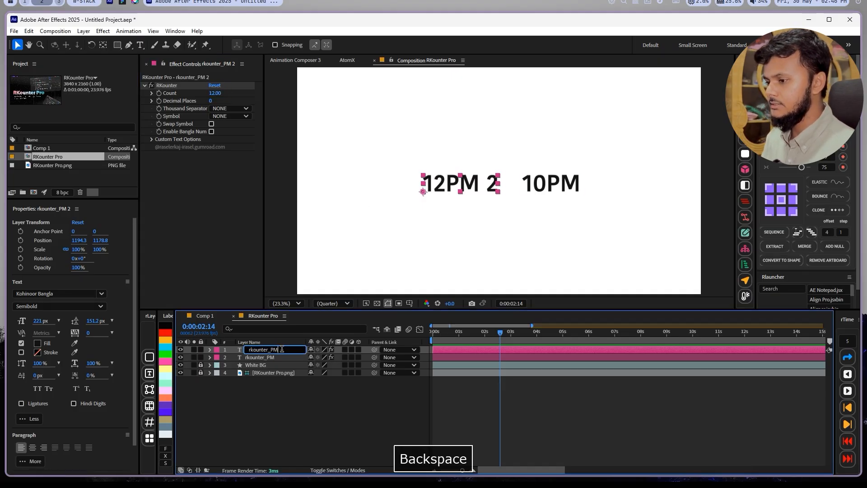
{"action": "type", "text": ":"}
{"action": "key", "text": "Return"}
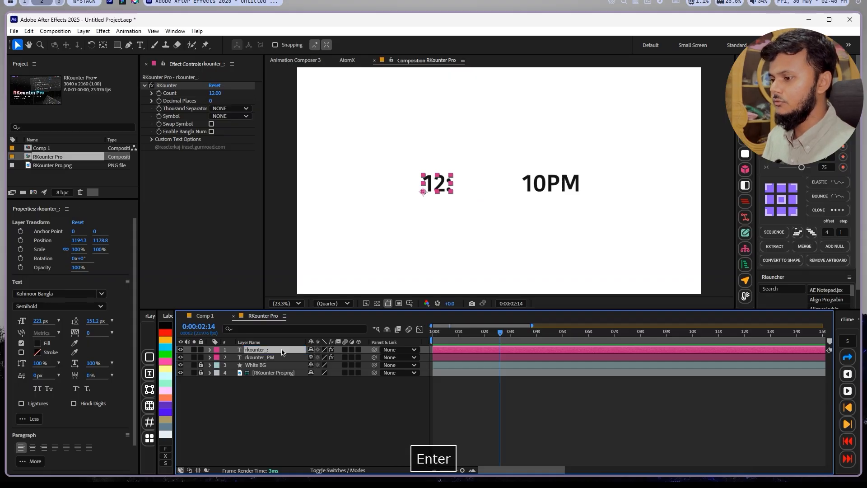
Place the rkounter_: layer at about 1521, 1179 and the rkounter_PM layer beside it at about 1834, 1179 to form one time display
{"action": "left_click_drag", "start_coordinate": [431, 188], "coordinate": [483, 189]}
{"action": "left_click", "coordinate": [496, 208]}
{"action": "left_click", "coordinate": [551, 182]}
{"action": "left_click", "coordinate": [515, 189], "text": "shift"}
{"action": "left_click", "coordinate": [485, 203]}
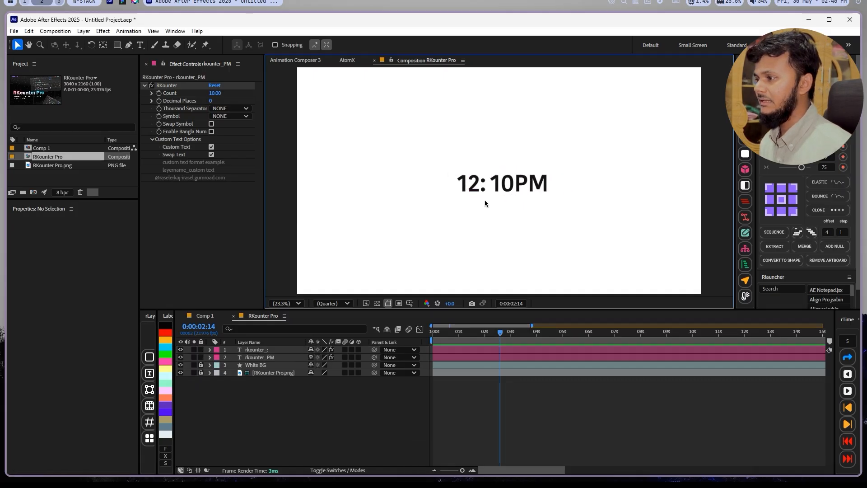
Examine the two counter layers in turn and the custom text after the underscore in the rkounter_: layer's name
{"action": "left_click", "coordinate": [477, 193]}
{"action": "left_click", "coordinate": [508, 187]}
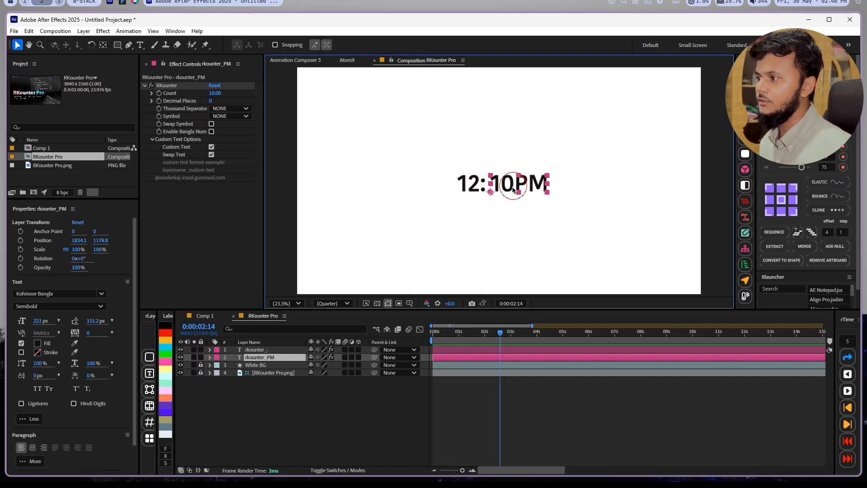
{"action": "left_click", "coordinate": [457, 191]}
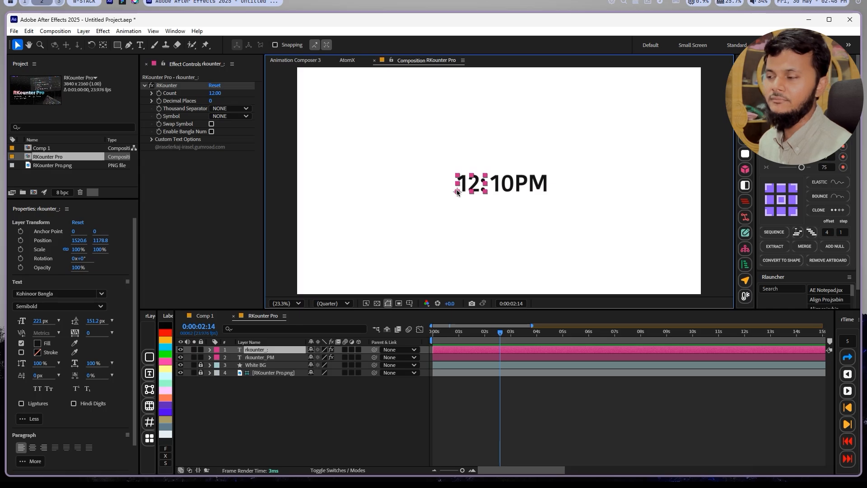
{"action": "left_click", "coordinate": [278, 360]}
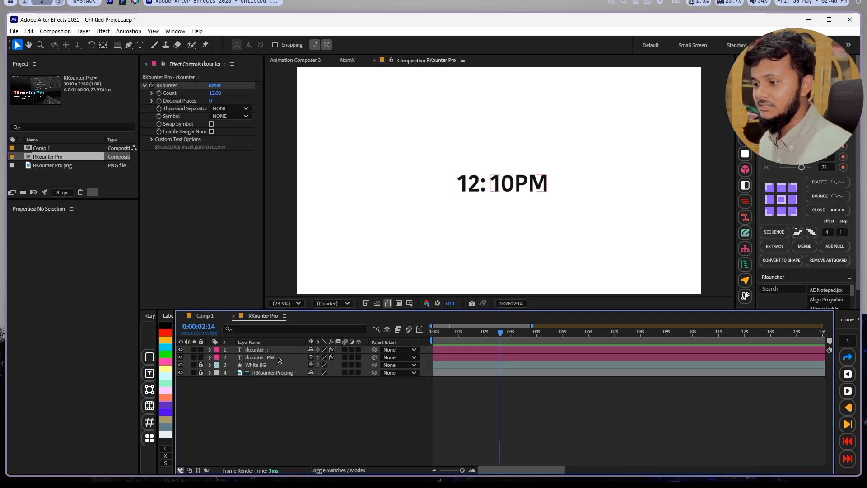
{"action": "left_click", "coordinate": [279, 357]}
{"action": "left_click", "coordinate": [281, 350]}
{"action": "left_click", "coordinate": [282, 357]}
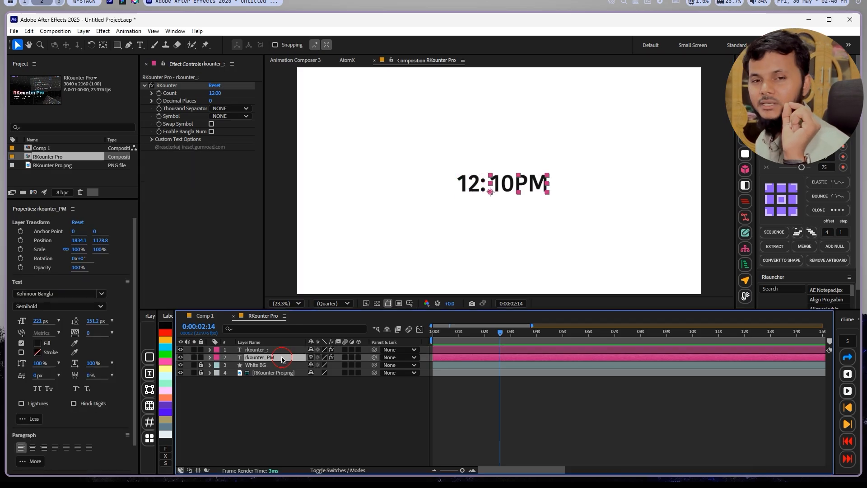
{"action": "left_click", "coordinate": [284, 350]}
{"action": "key", "text": "Return"}
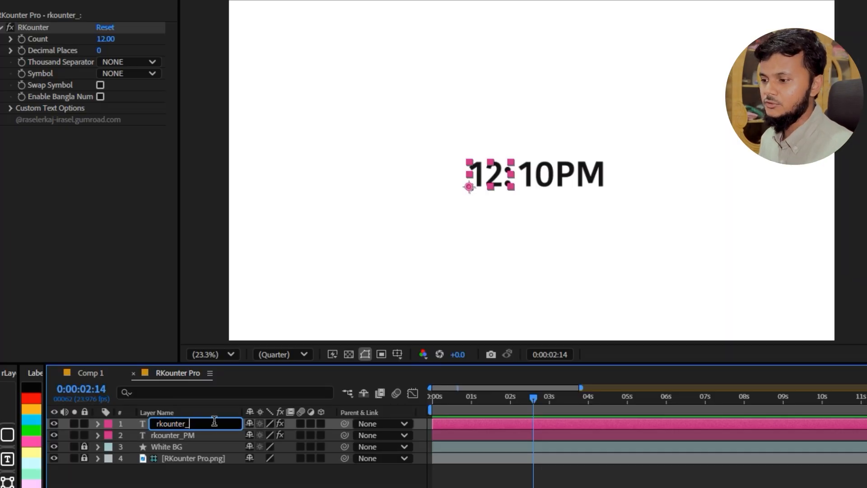
{"action": "key", "text": "Return"}
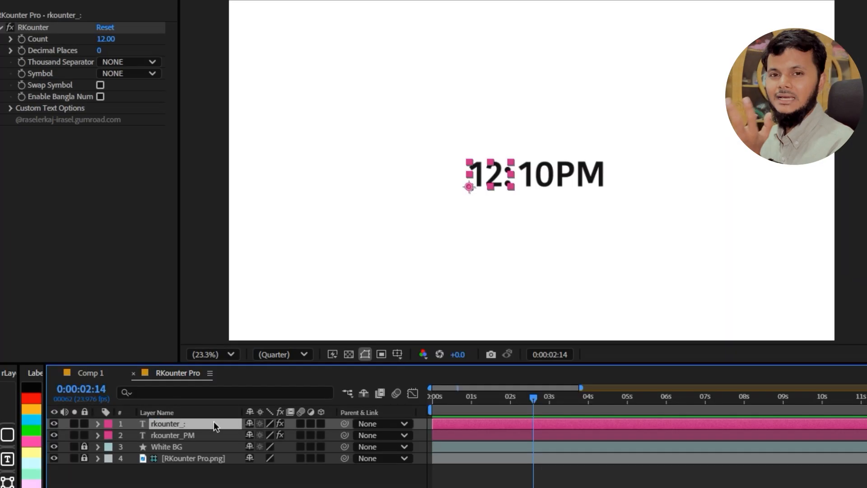